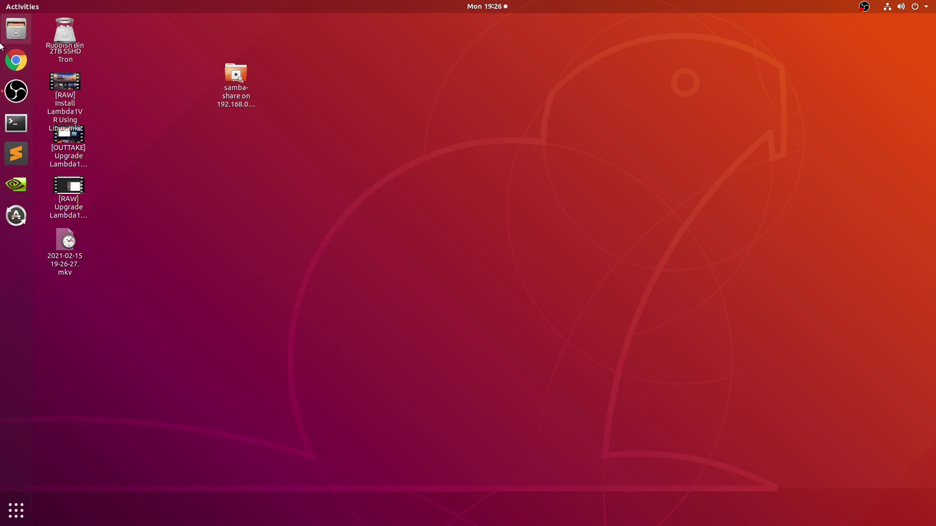
# Search 'rpcs3' in Chrome, open rpcs3.net and start the Linux AppImage download
pyautogui.click(16, 60)
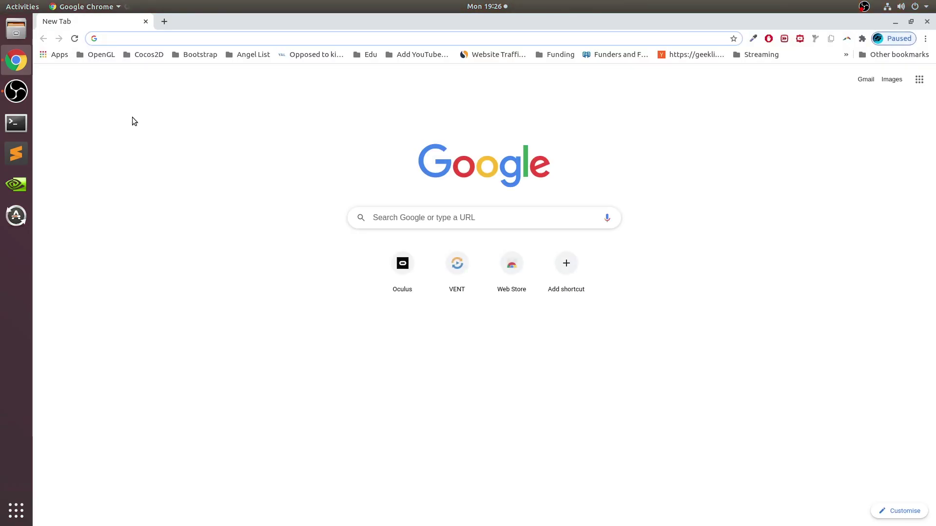
pyautogui.write('rpcs3')
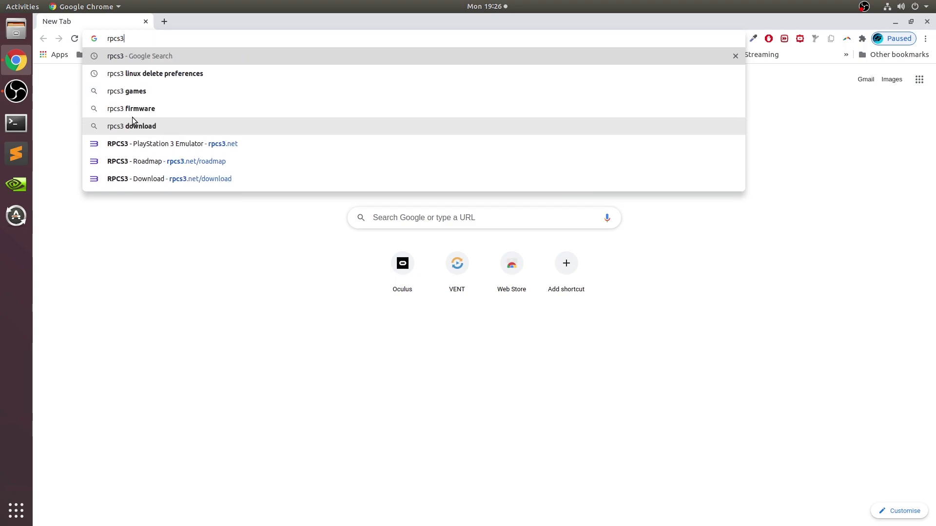
pyautogui.press('Return')
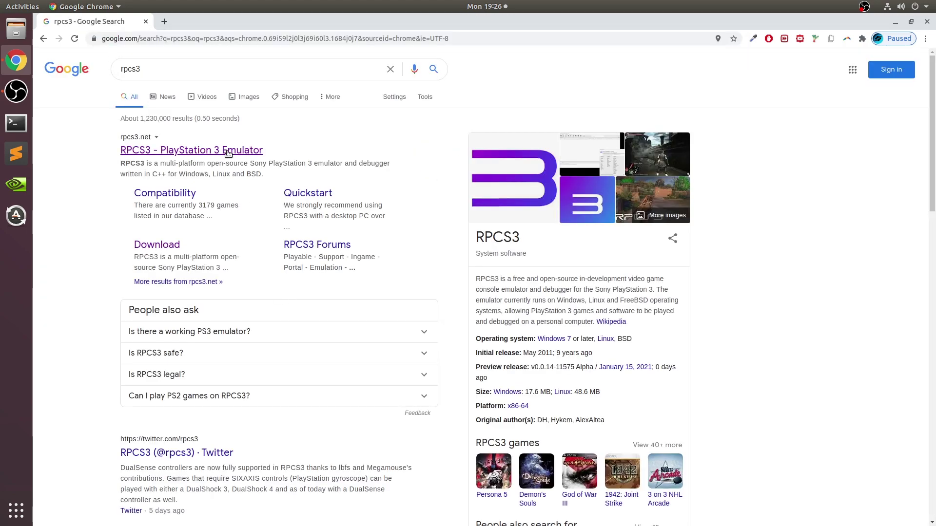
pyautogui.click(195, 150)
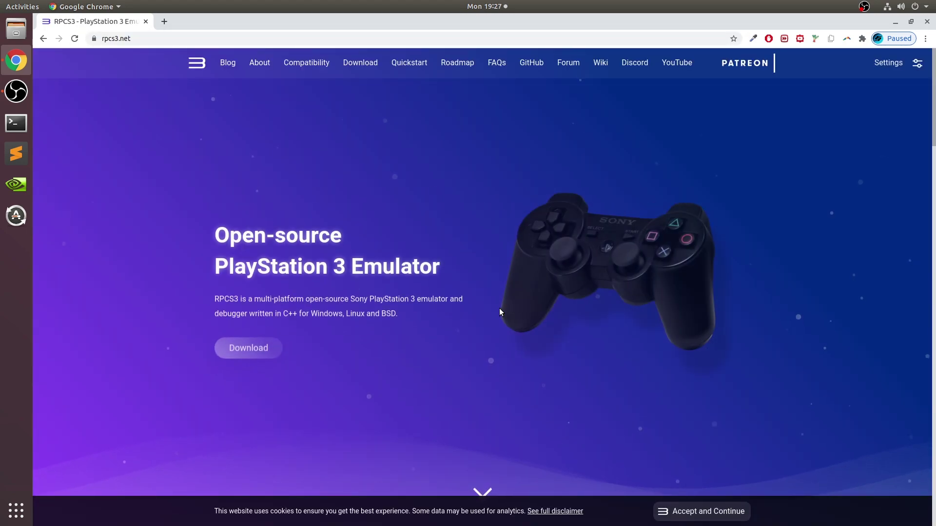
pyautogui.click(238, 320)
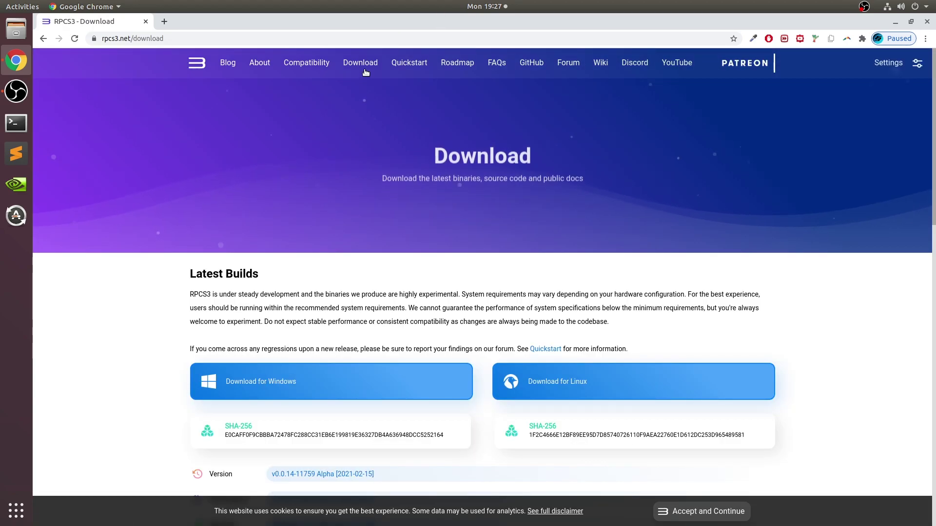
pyautogui.click(615, 387)
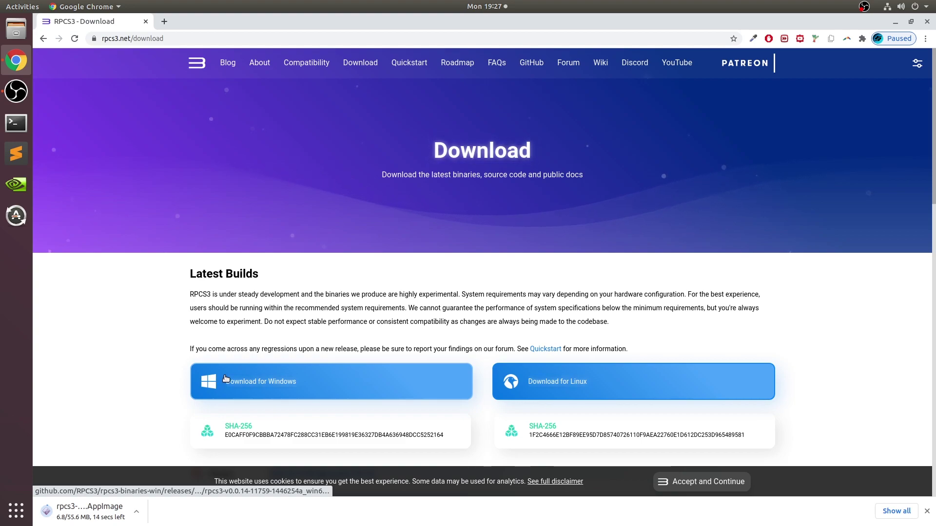
# Cancel the RPCS3 AppImage download and search for 'ps3 firmware'
pyautogui.click(136, 514)
pyautogui.click(146, 492)
pyautogui.click(310, 38)
pyautogui.write('ps')
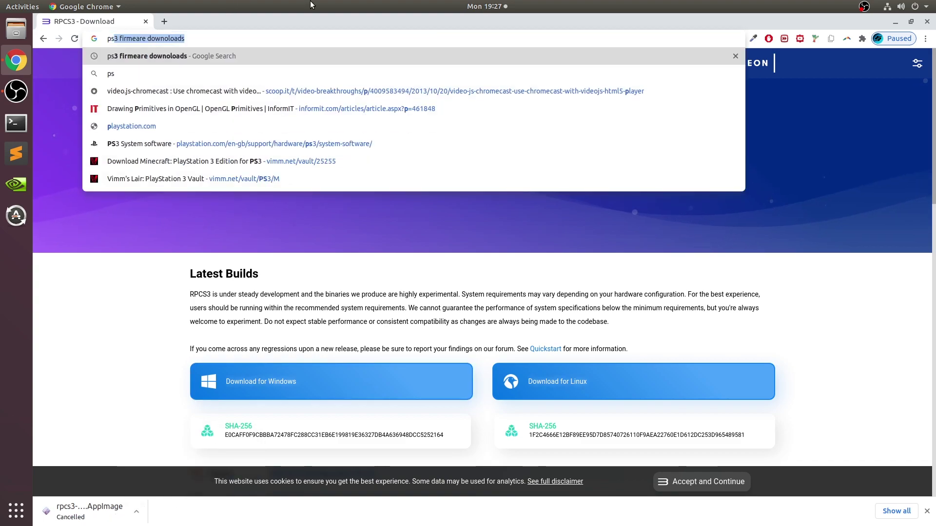
pyautogui.write('3 firmware')
pyautogui.press('Return')
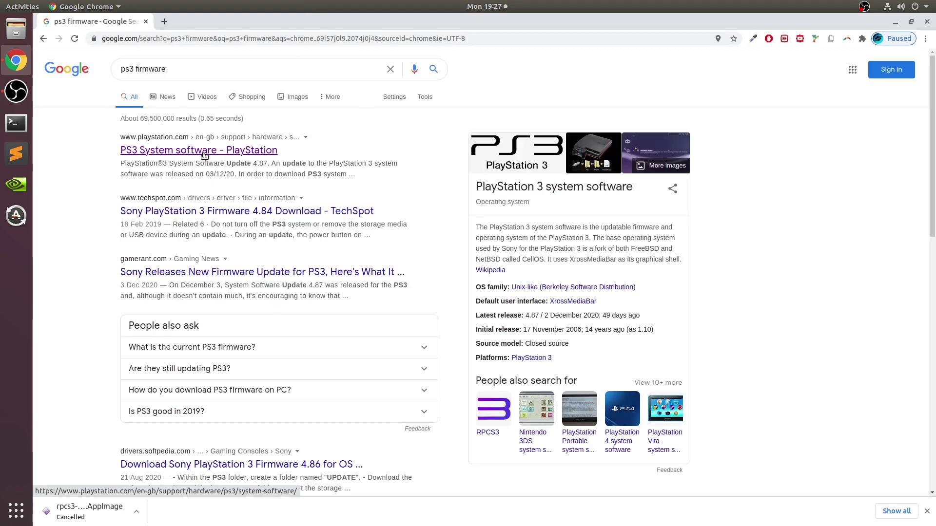
# Open PlayStation's PS3 System Software Update 4.87 page and abandon saving the update file
pyautogui.click(202, 153)
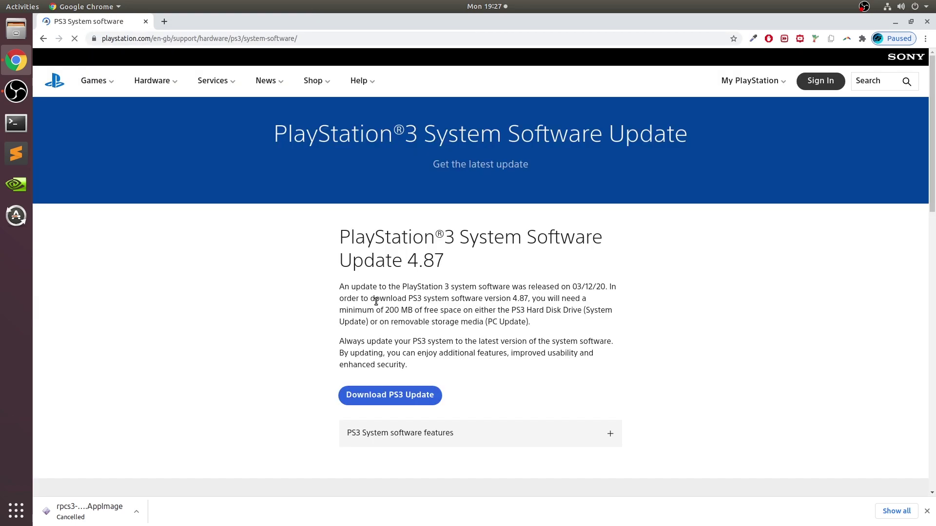
pyautogui.click(407, 394)
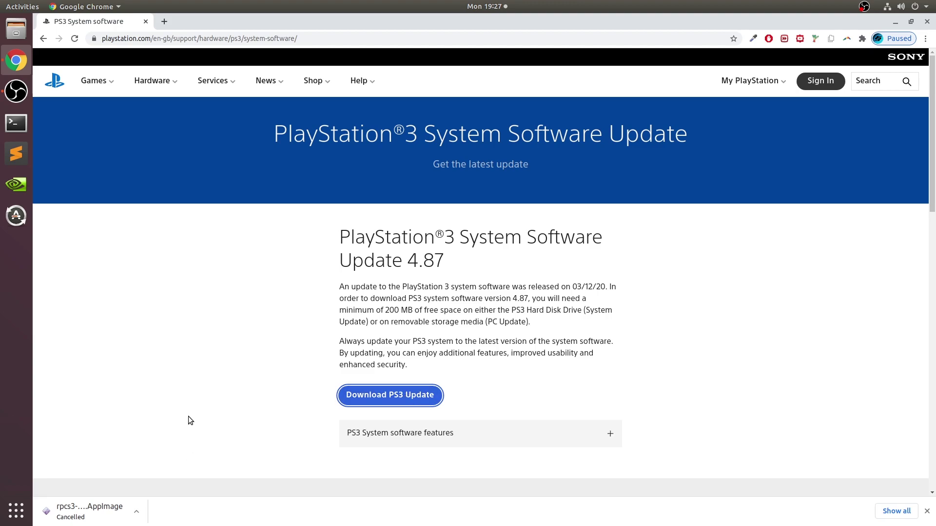
pyautogui.scroll(-2, 188, 411)
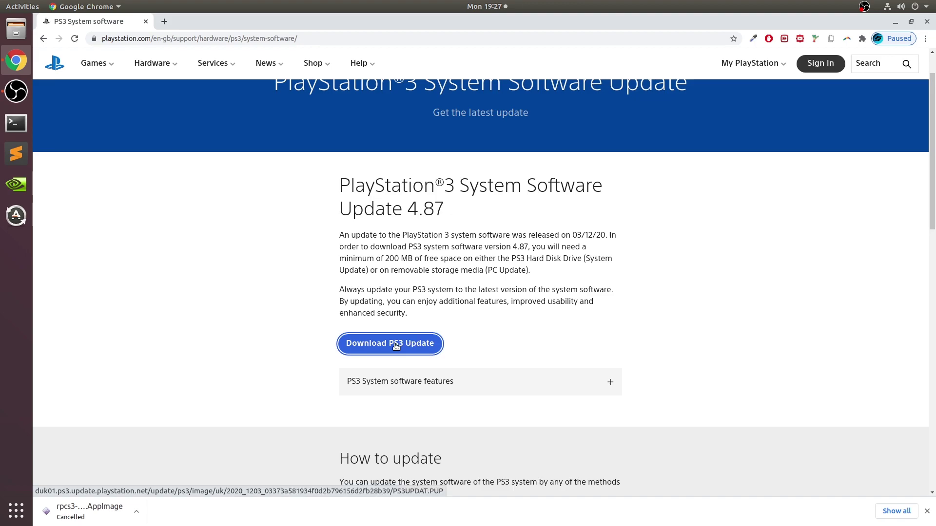
pyautogui.rightClick(400, 347)
pyautogui.click(403, 393)
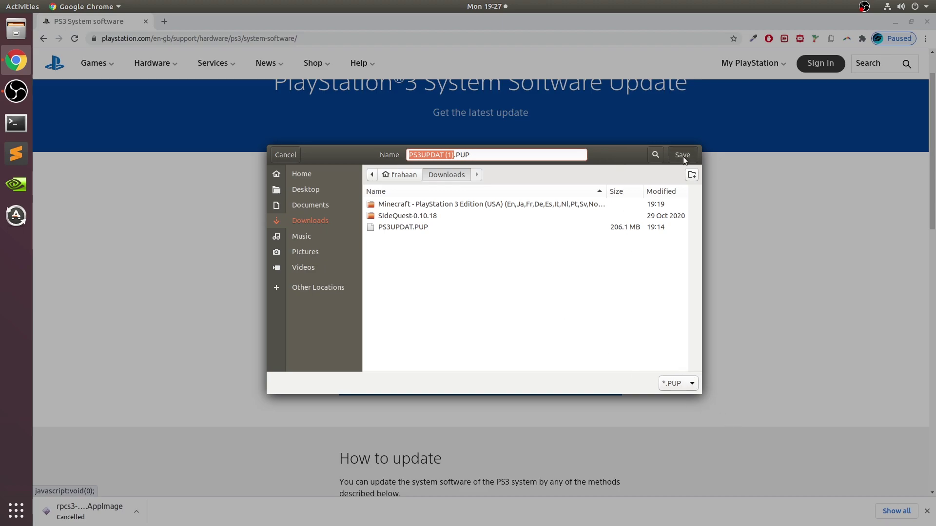
pyautogui.click(293, 159)
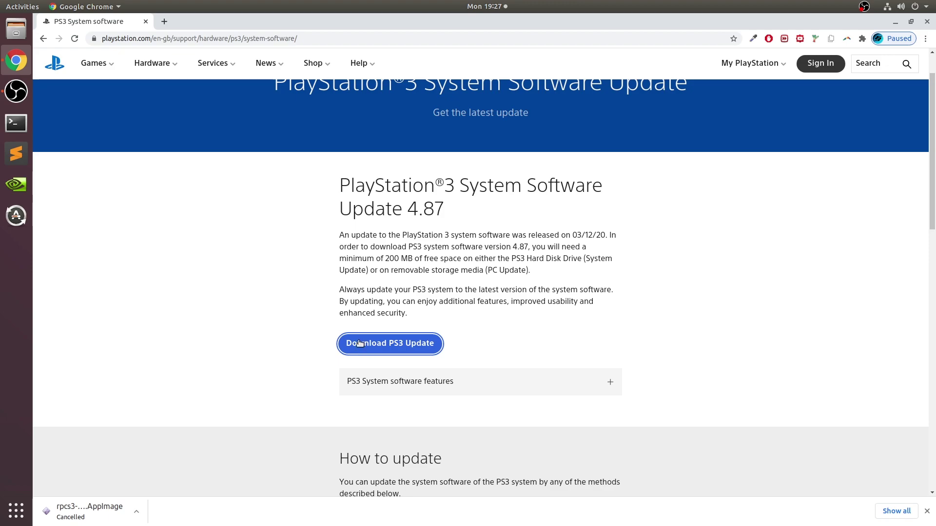
pyautogui.click(215, 39)
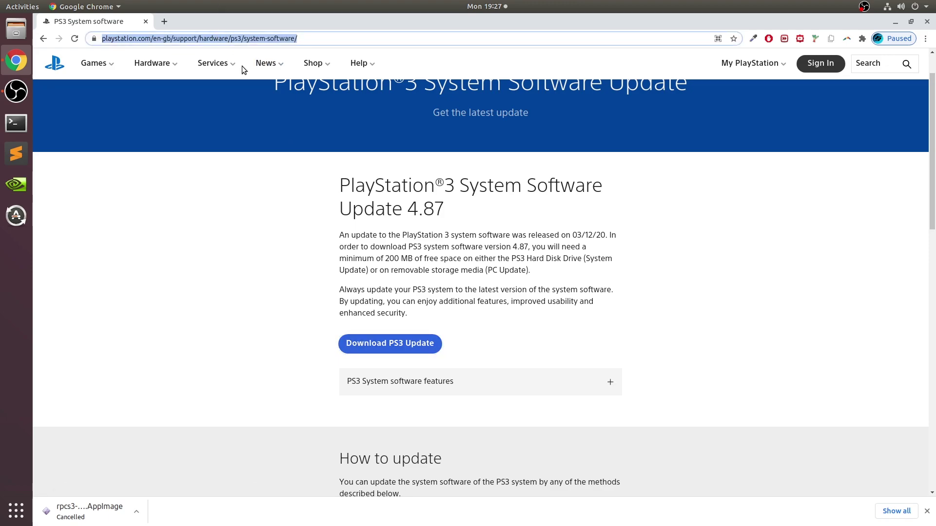
# Go to vimm.net and open Minecraft: PlayStation 3 Edition from The Vault's PlayStation 3 list
pyautogui.write('vimm')
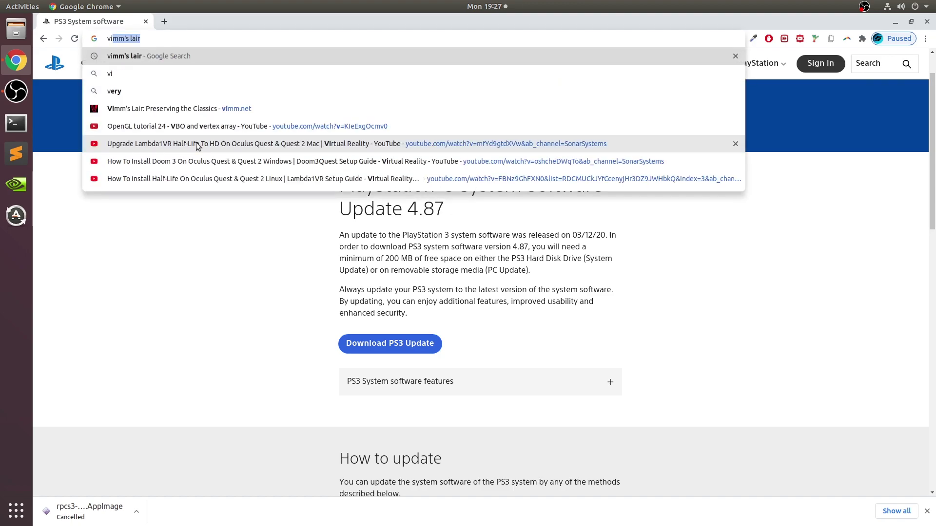
pyautogui.write('.net')
pyautogui.press('Return')
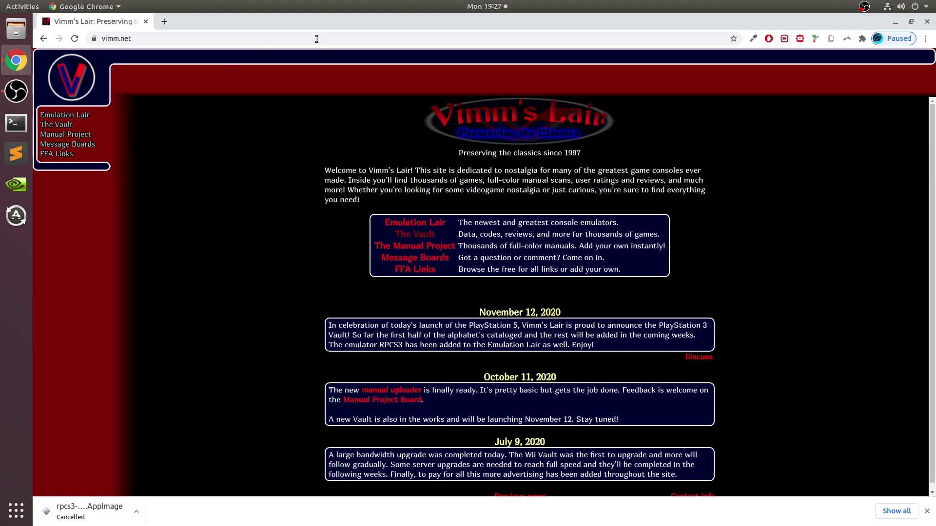
pyautogui.click(414, 234)
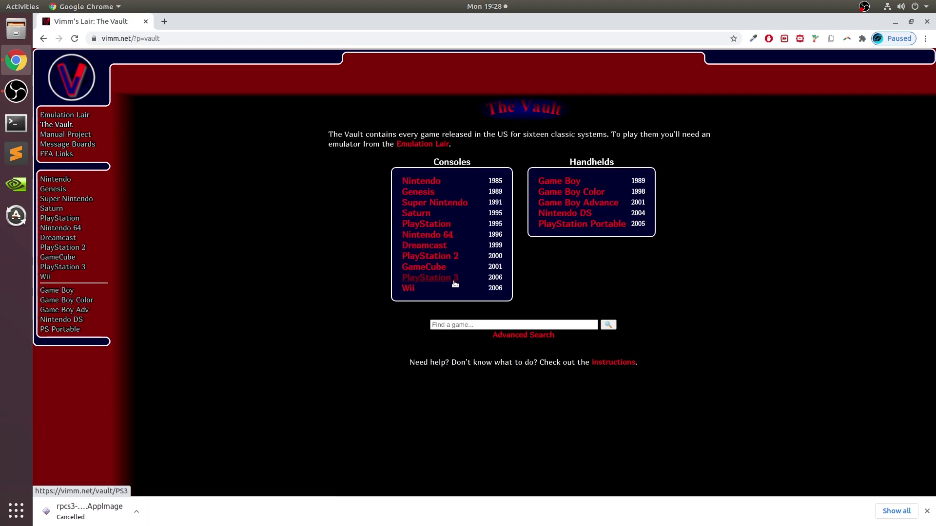
pyautogui.click(455, 282)
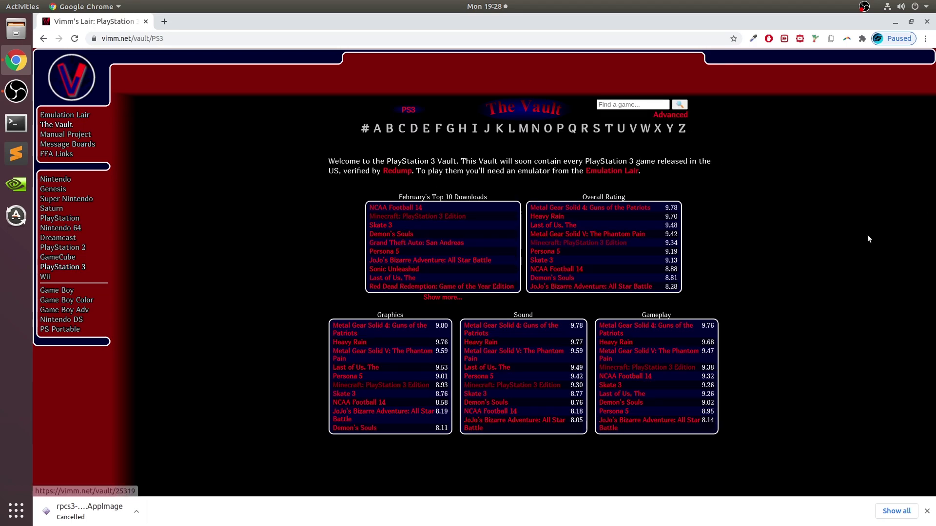
pyautogui.click(457, 219)
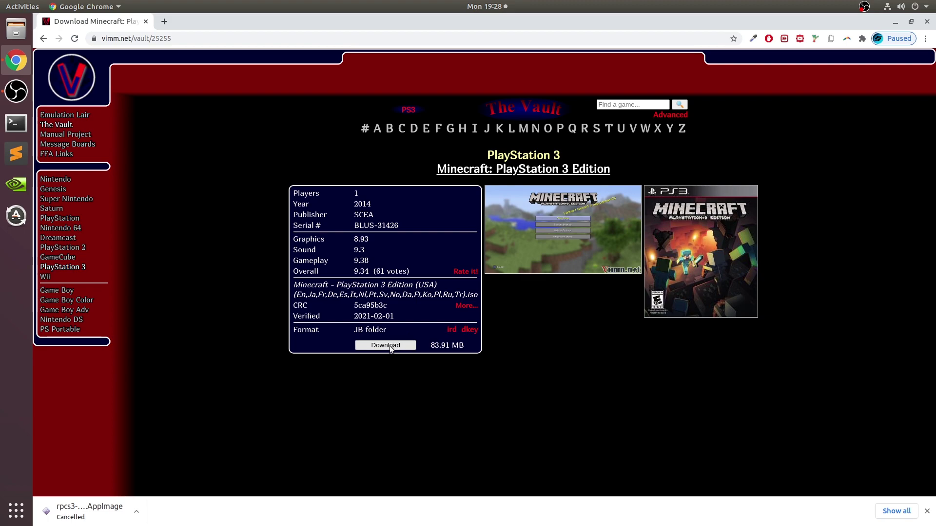
# Start the Minecraft download, cancel it from the shelf, and close Chrome
pyautogui.click(390, 346)
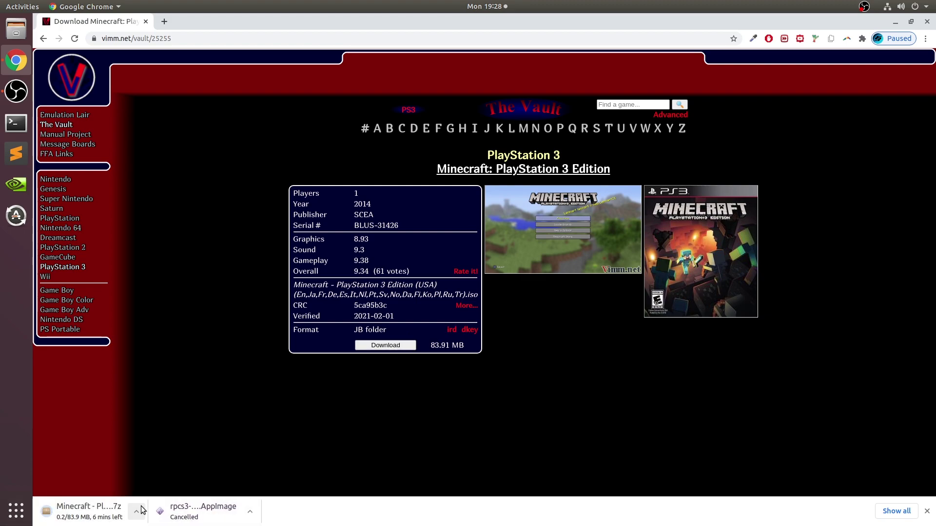
pyautogui.click(137, 511)
pyautogui.click(153, 494)
pyautogui.hotkey('ctrl', 'w')
# Show the Downloads folder in Files and look over the Minecraft .7z archive's actions
pyautogui.click(16, 29)
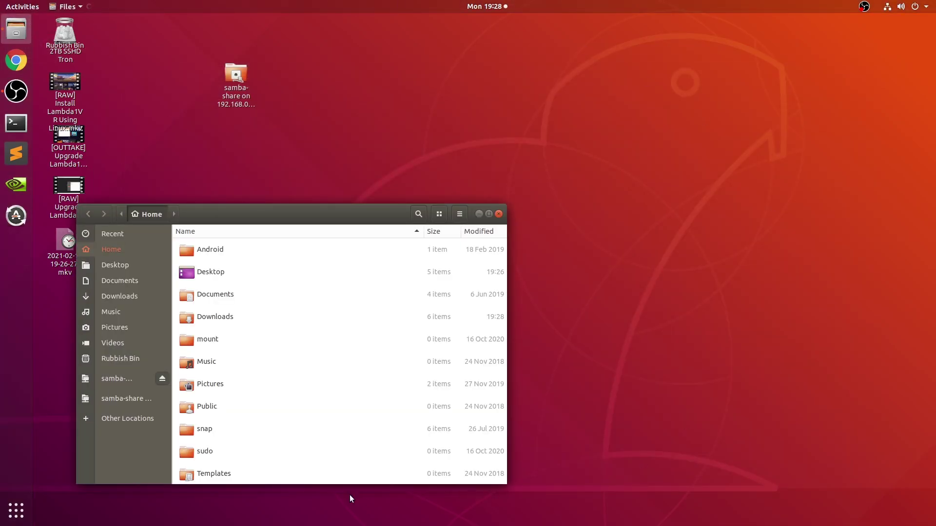
pyautogui.click(117, 297)
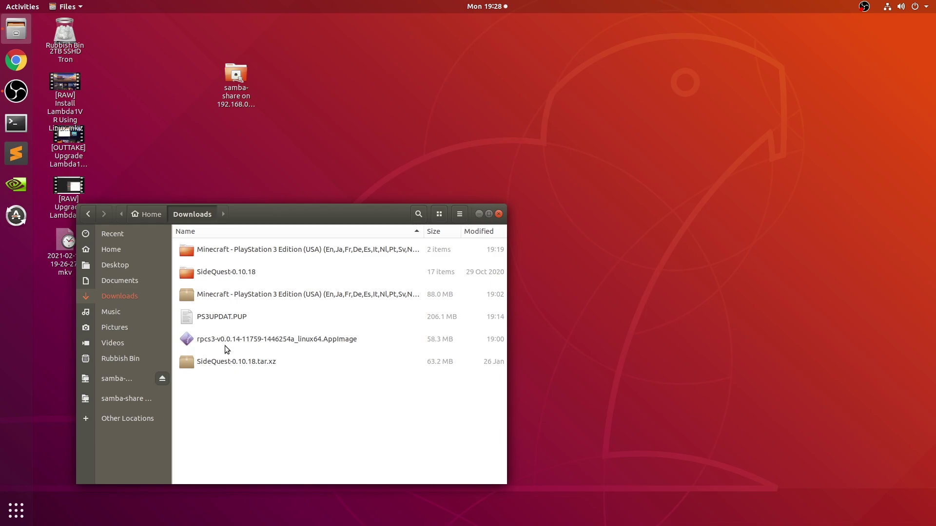
pyautogui.rightClick(225, 293)
pyautogui.click(216, 463)
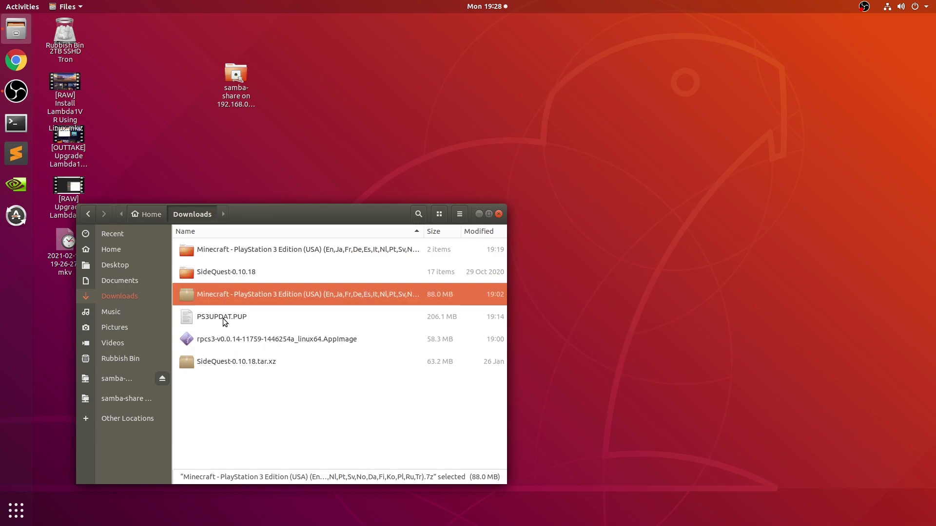
pyautogui.rightClick(220, 303)
pyautogui.click(215, 297)
pyautogui.rightClick(220, 296)
pyautogui.click(403, 423)
# Browse into the extracted Minecraft game folder and return to Downloads
pyautogui.doubleClick(335, 251)
pyautogui.doubleClick(326, 251)
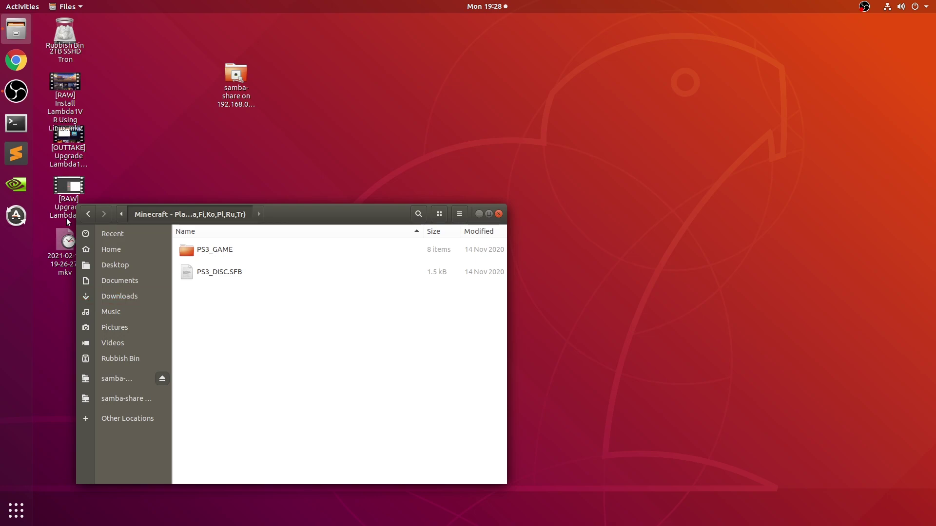
pyautogui.click(88, 214)
pyautogui.click(88, 214)
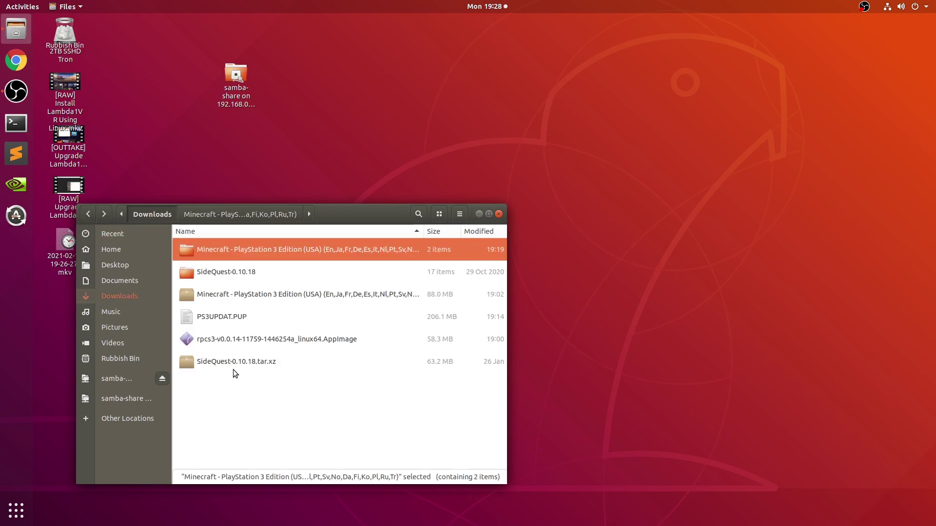
# Allow the rpcs3 AppImage to execute as a program in its Properties > Permissions
pyautogui.doubleClick(218, 344)
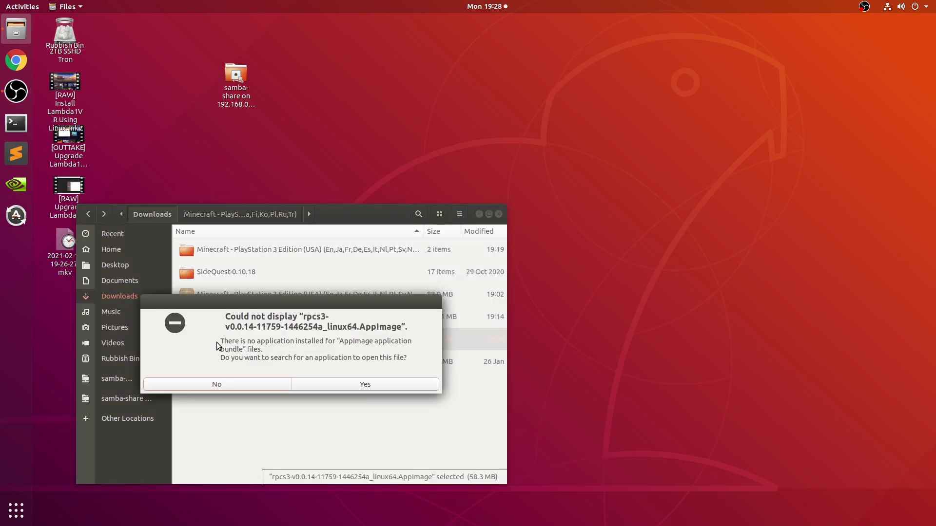
pyautogui.click(257, 384)
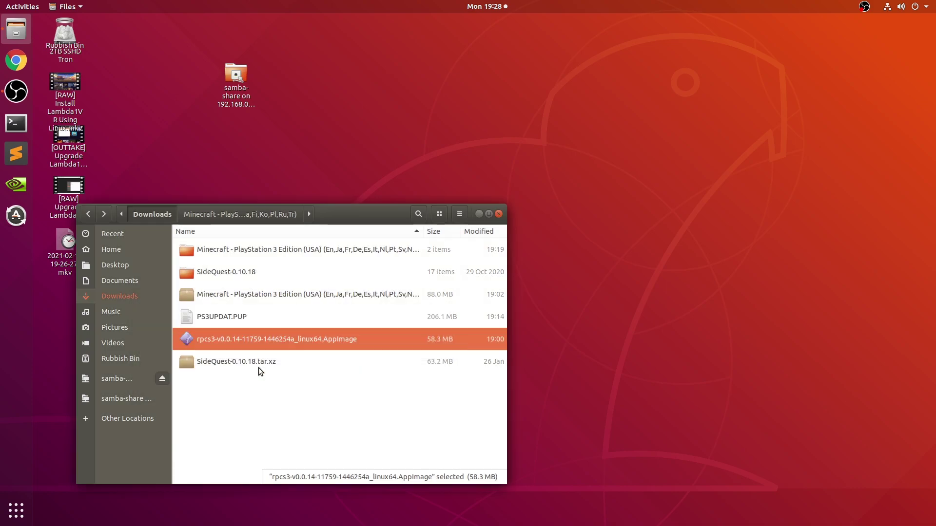
pyautogui.doubleClick(241, 340)
pyautogui.click(242, 383)
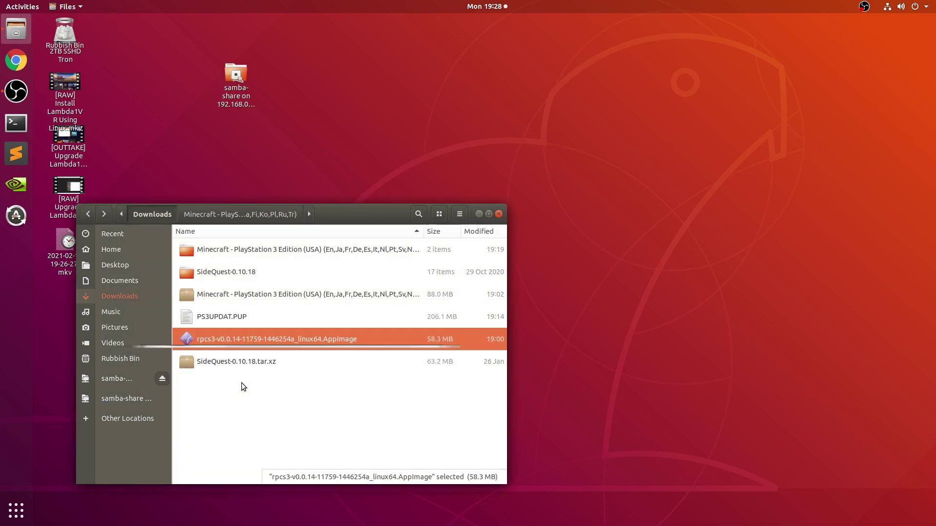
pyautogui.rightClick(224, 347)
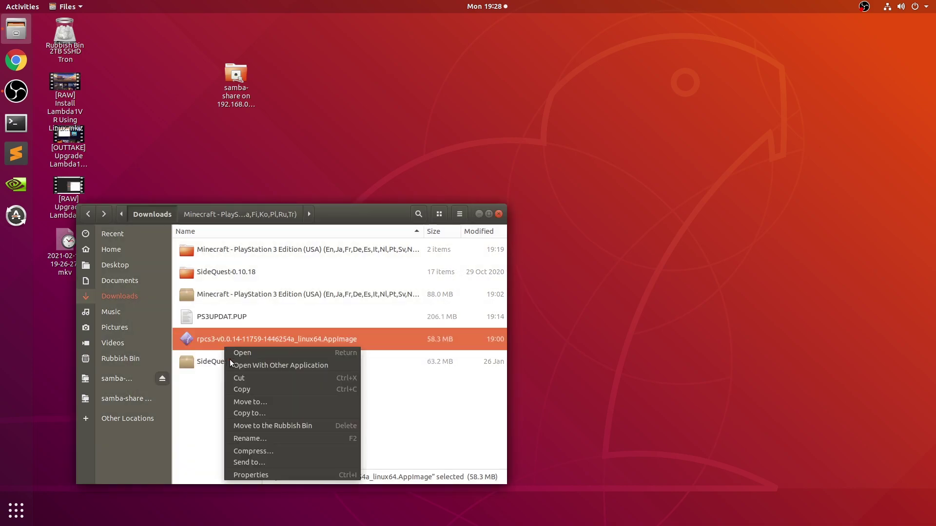
pyautogui.click(256, 473)
pyautogui.click(347, 269)
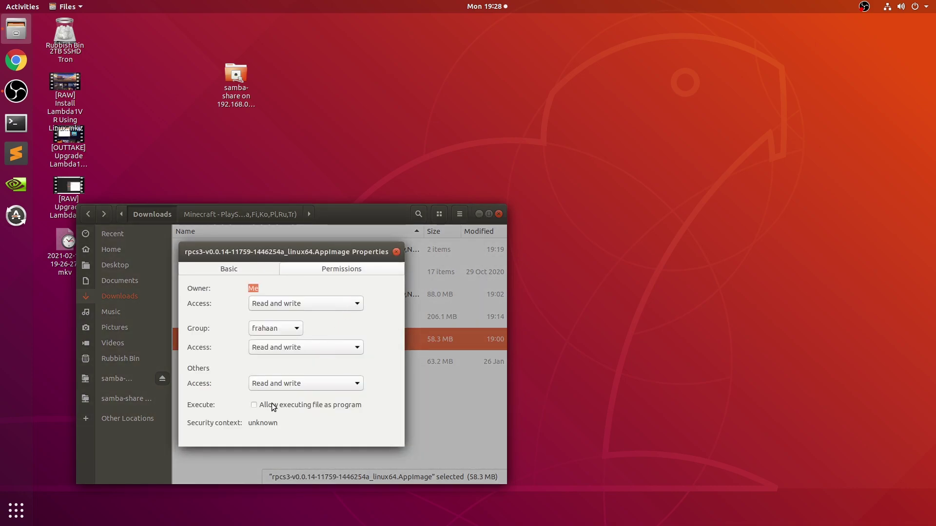
pyautogui.click(276, 406)
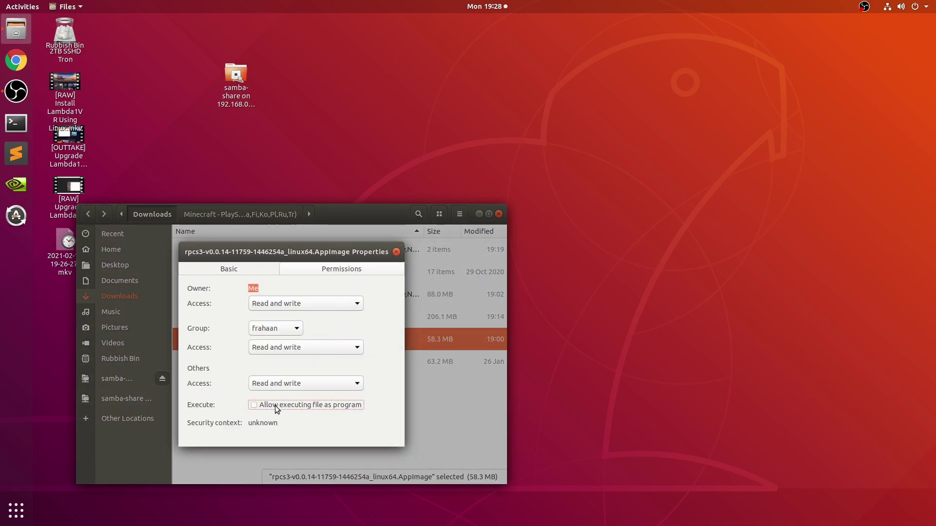
pyautogui.click(396, 252)
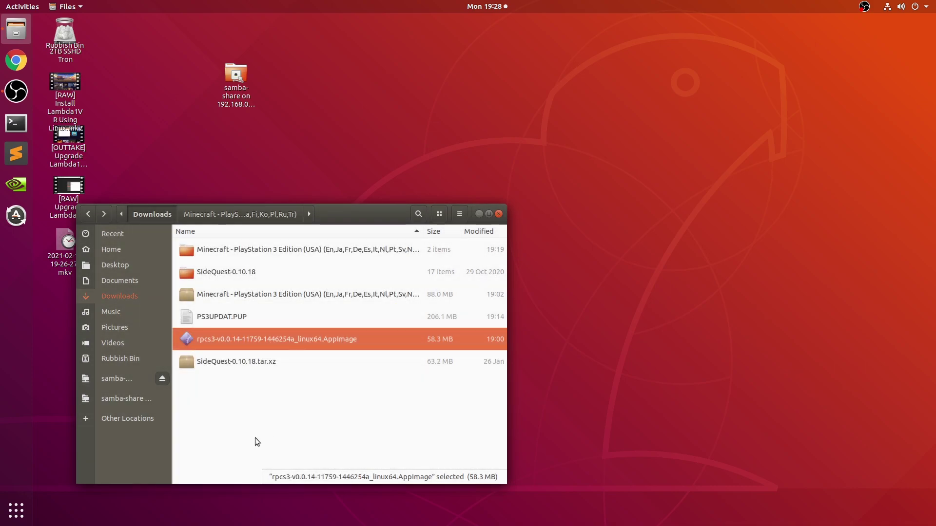
# Launch the RPCS3 AppImage, then close its welcome dialog and main window
pyautogui.doubleClick(209, 340)
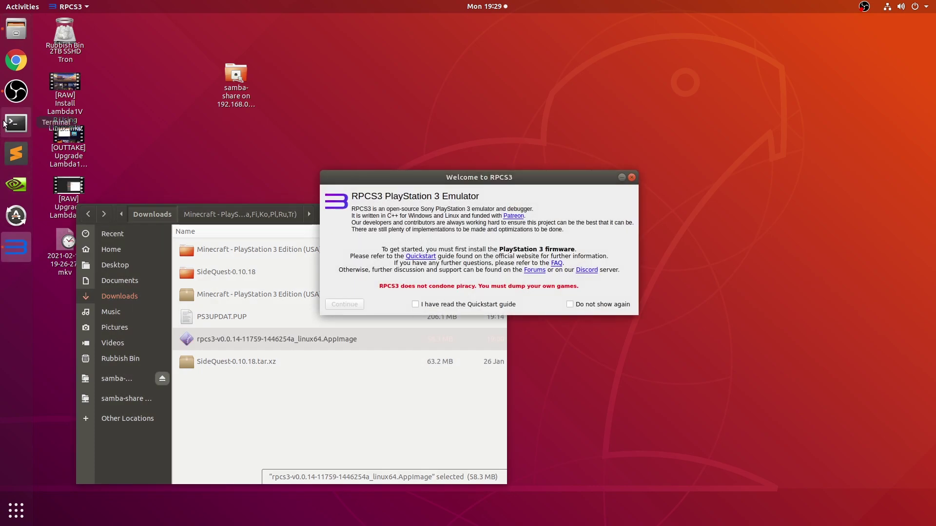
pyautogui.click(632, 179)
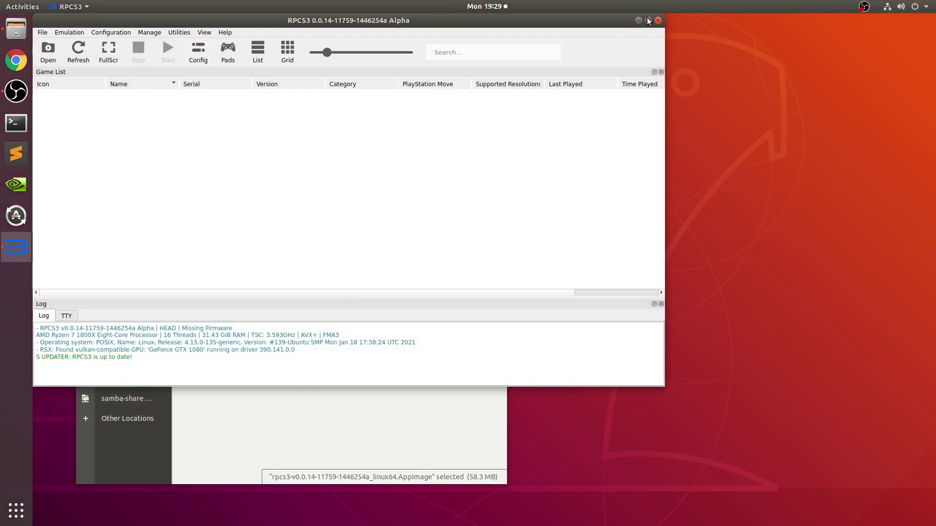
pyautogui.click(658, 20)
# In a terminal snapped to the right half, run chmod 777 on the AppImage
pyautogui.hotkey('ctrl', 'alt', 't')
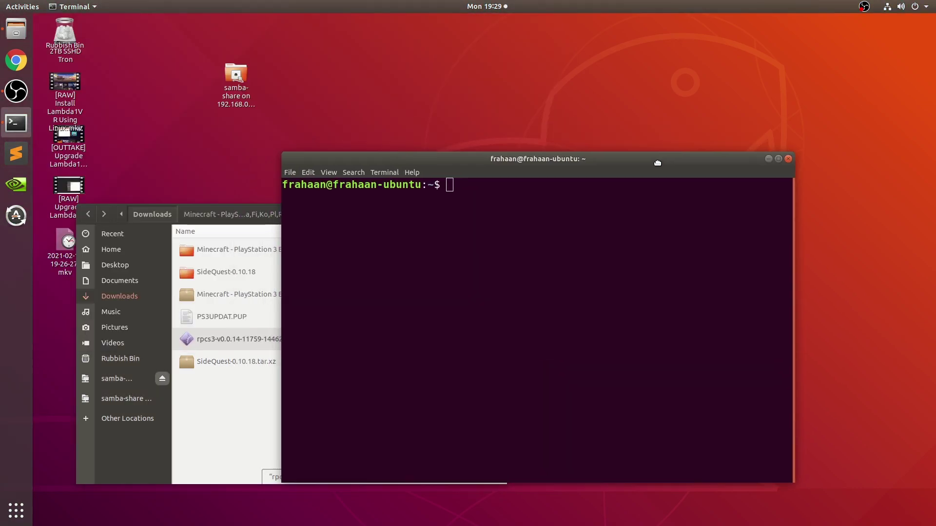
pyautogui.moveTo(411, 24); pyautogui.dragTo(934, 160)
pyautogui.write('ch')
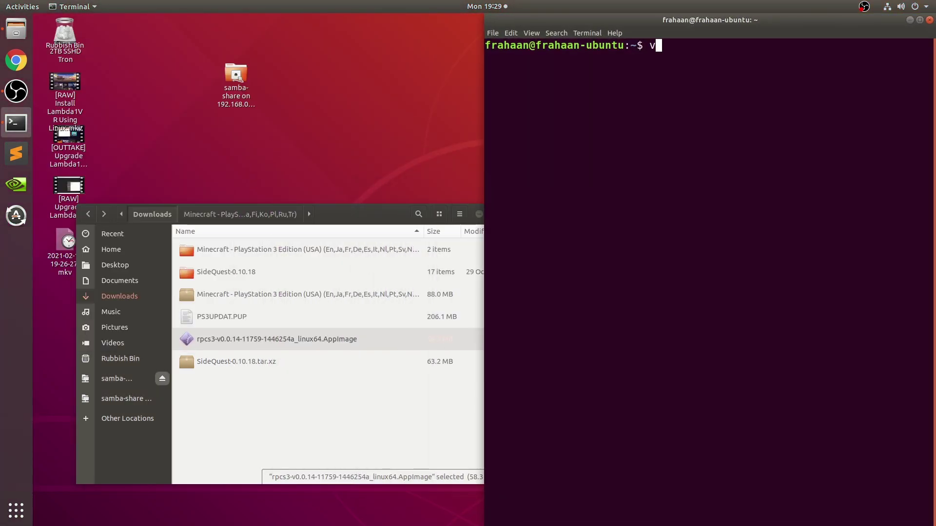
pyautogui.write('dm')
pyautogui.press('BackSpace')
pyautogui.press('BackSpace')
pyautogui.write('mod 777')
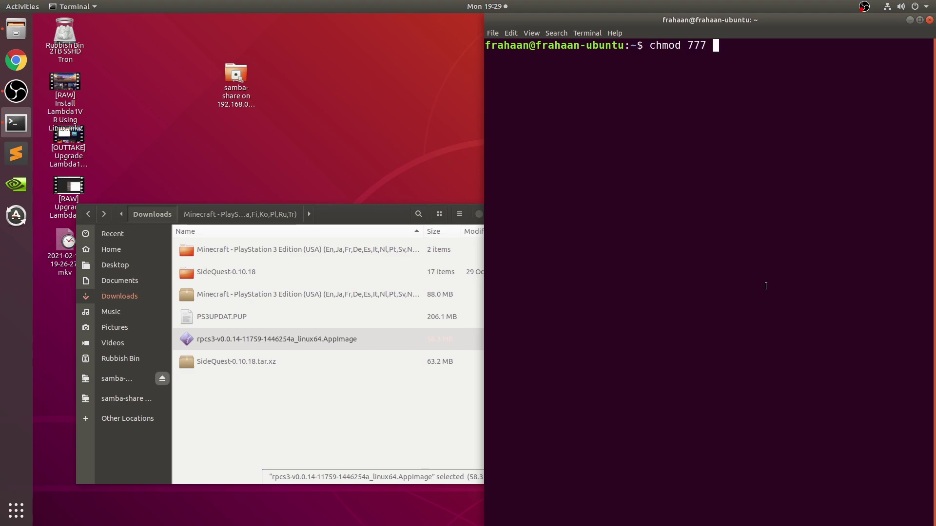
pyautogui.moveTo(231, 342); pyautogui.dragTo(663, 322)
pyautogui.press('Return')
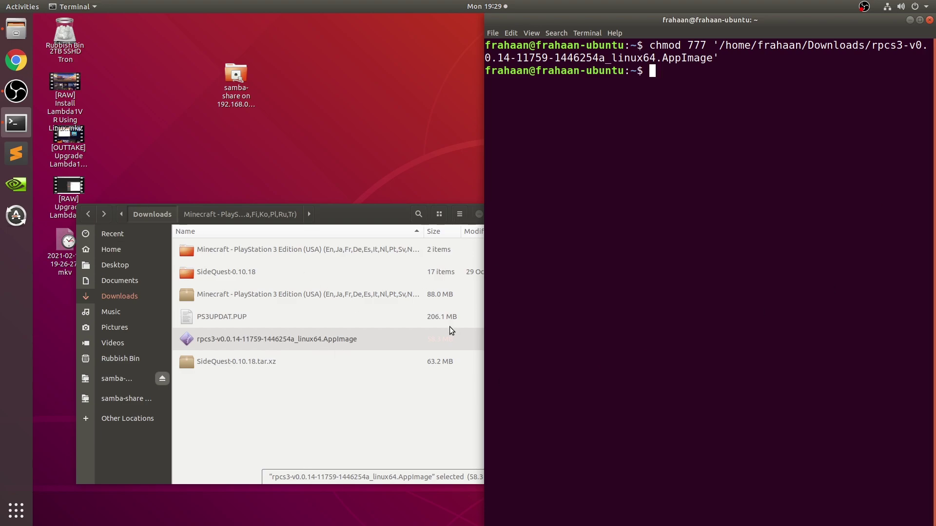
# Change into the Downloads folder and list its contents
pyautogui.write('cd Downloads/')
pyautogui.press('Return')
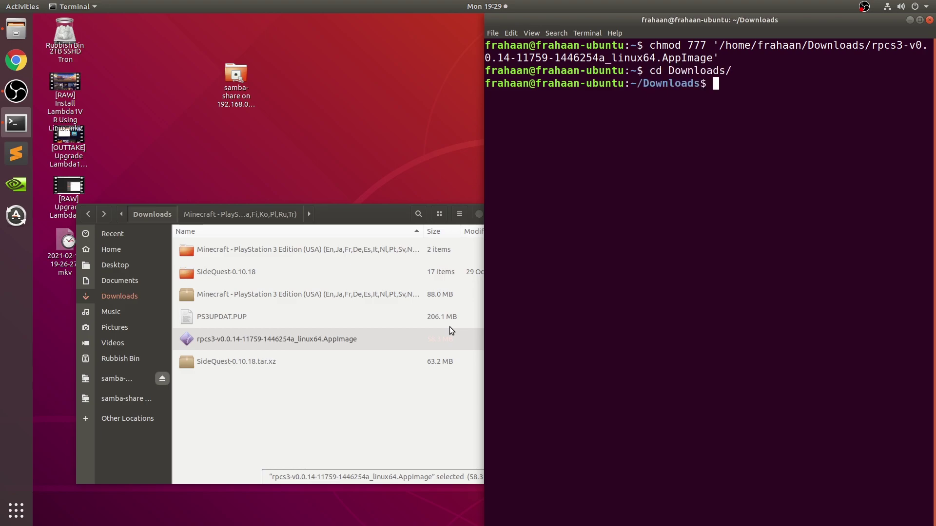
pyautogui.write('ls')
pyautogui.press('Return')
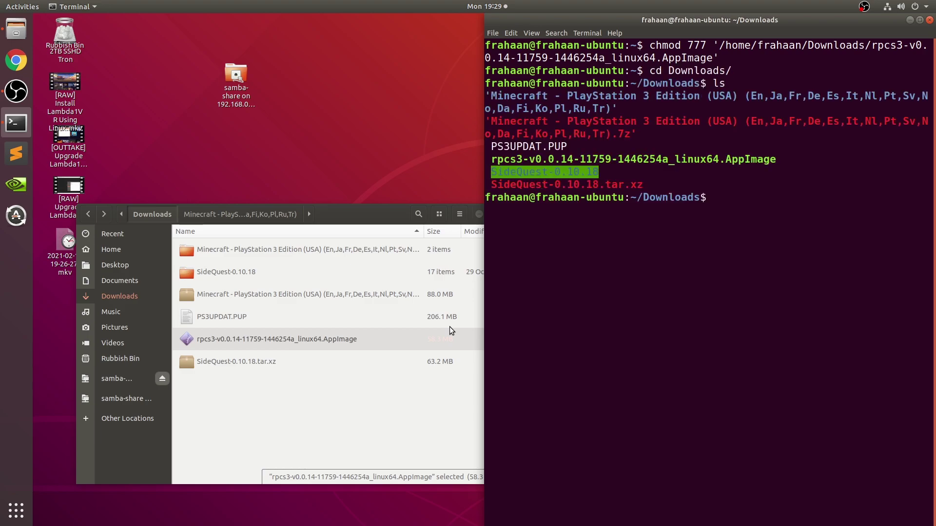
# Rename the AppImage to rpcs3.AppImage in Files
pyautogui.click(278, 338)
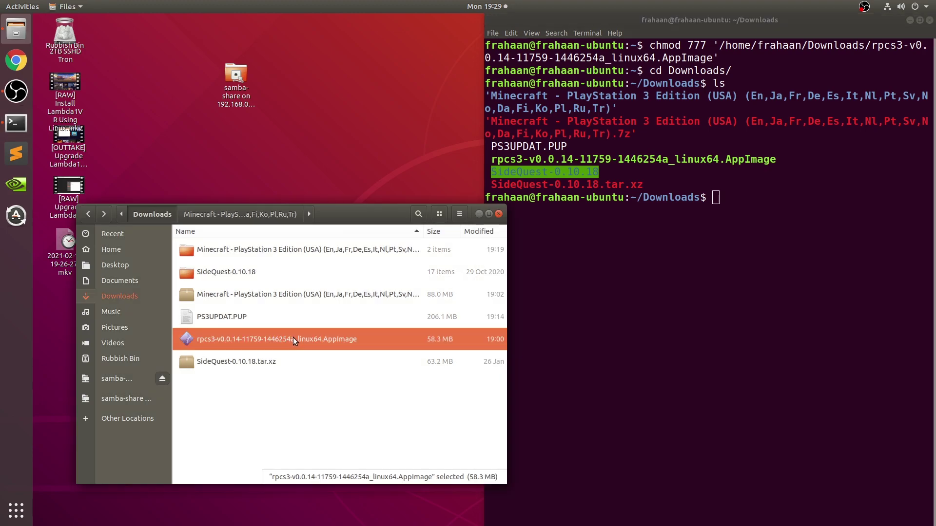
pyautogui.rightClick(294, 337)
pyautogui.click(316, 430)
pyautogui.press('Right')
pyautogui.press('BackSpace')
pyautogui.press('BackSpace')
pyautogui.press('BackSpace')
pyautogui.press('BackSpace')
pyautogui.press('BackSpace')
pyautogui.press('BackSpace')
pyautogui.press('BackSpace')
pyautogui.press('BackSpace')
pyautogui.press('BackSpace')
pyautogui.press('BackSpace')
pyautogui.press('BackSpace')
pyautogui.press('BackSpace')
pyautogui.press('BackSpace')
pyautogui.press('BackSpace')
pyautogui.press('BackSpace')
pyautogui.press('BackSpace')
pyautogui.press('BackSpace')
pyautogui.press('BackSpace')
pyautogui.press('BackSpace')
pyautogui.press('BackSpace')
pyautogui.press('BackSpace')
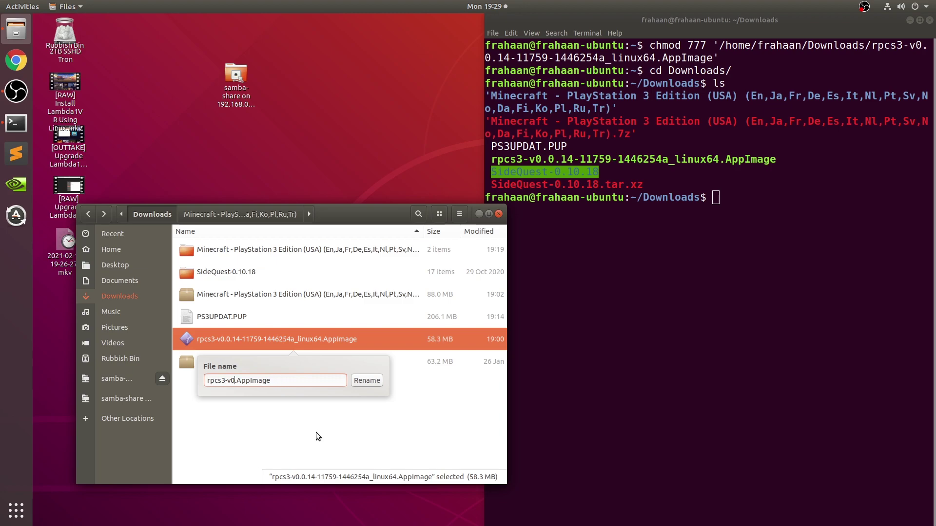
pyautogui.press('Return')
# Type the launch command ./rpcs3.AppImage, correcting the lowercase 'i'
pyautogui.click(660, 288)
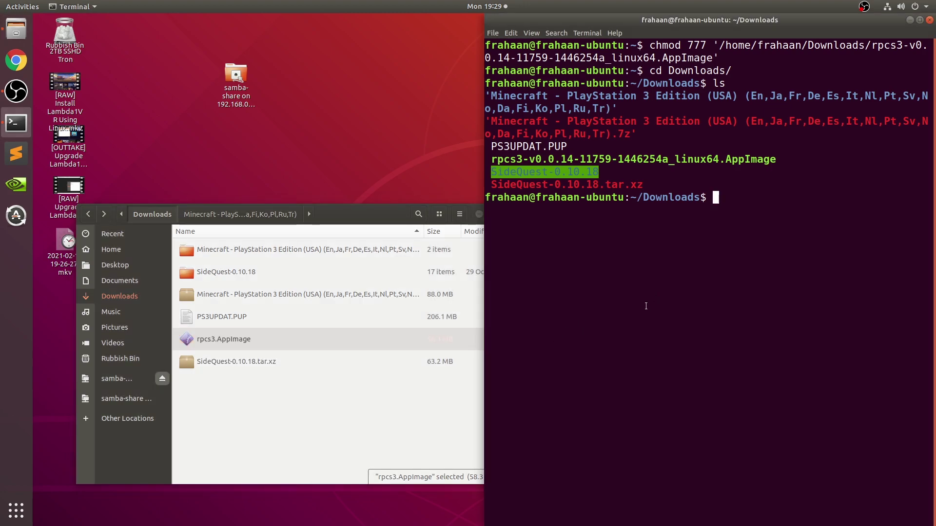
pyautogui.write('./rpcs3.Appimage')
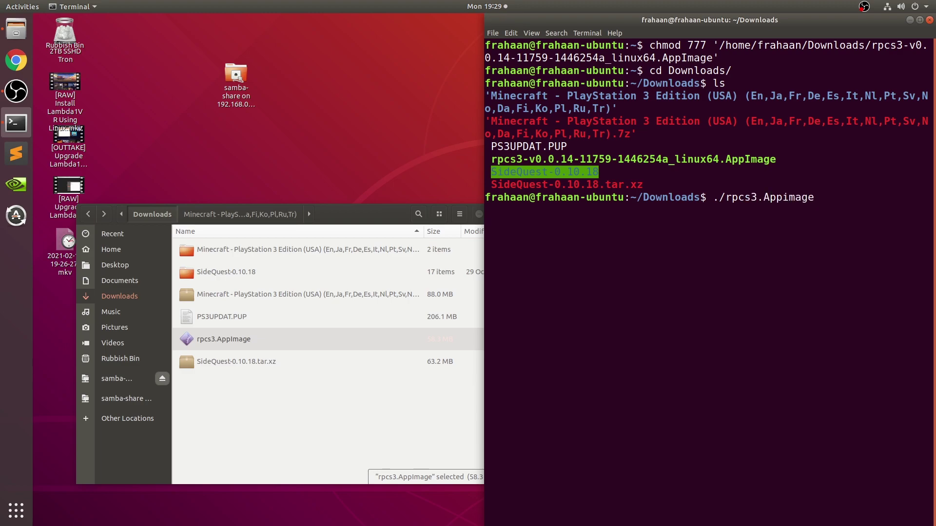
pyautogui.press('Left')
pyautogui.press('Left')
pyautogui.press('Left')
pyautogui.press('Left')
pyautogui.press('BackSpace')
# Run ./rpcs3.AppImage, close the terminal, relaunch RPCS3 and continue past the quickstart notice
pyautogui.write('I')
pyautogui.press('Return')
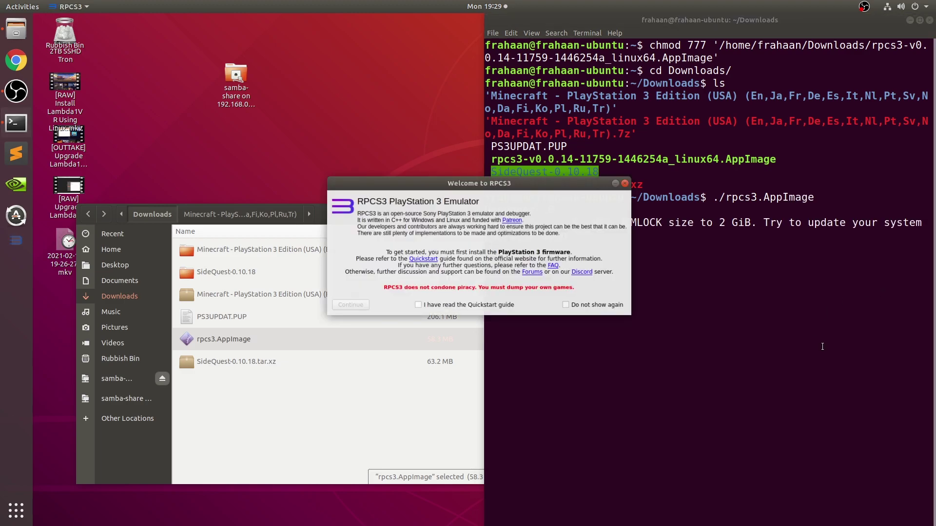
pyautogui.click(632, 177)
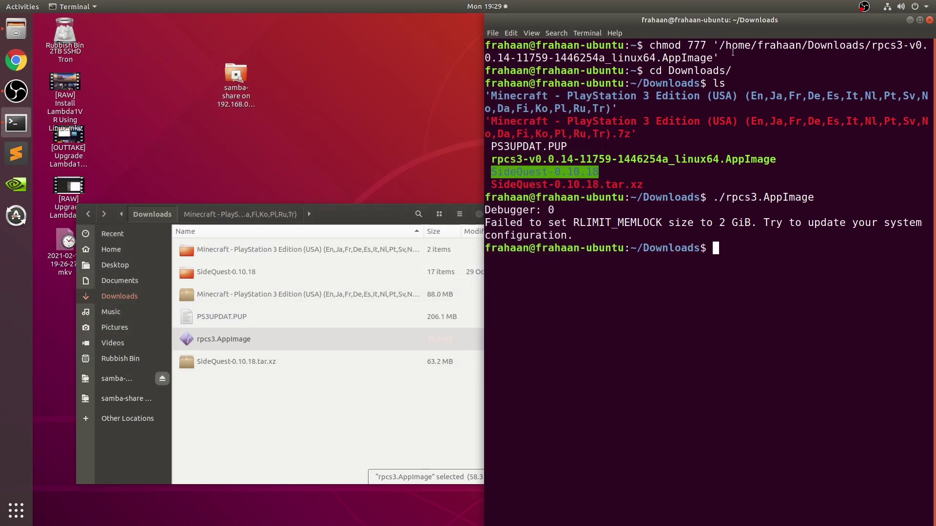
pyautogui.click(930, 19)
pyautogui.press('Return')
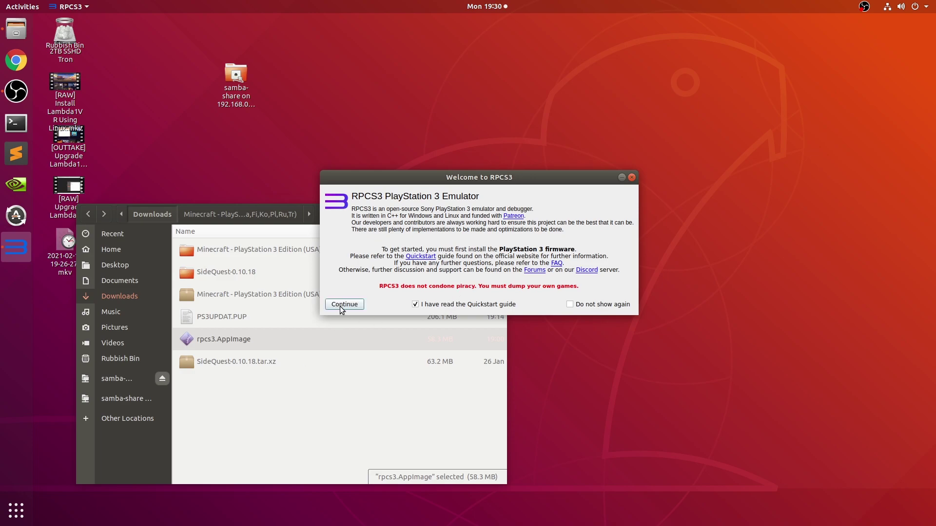
pyautogui.click(340, 306)
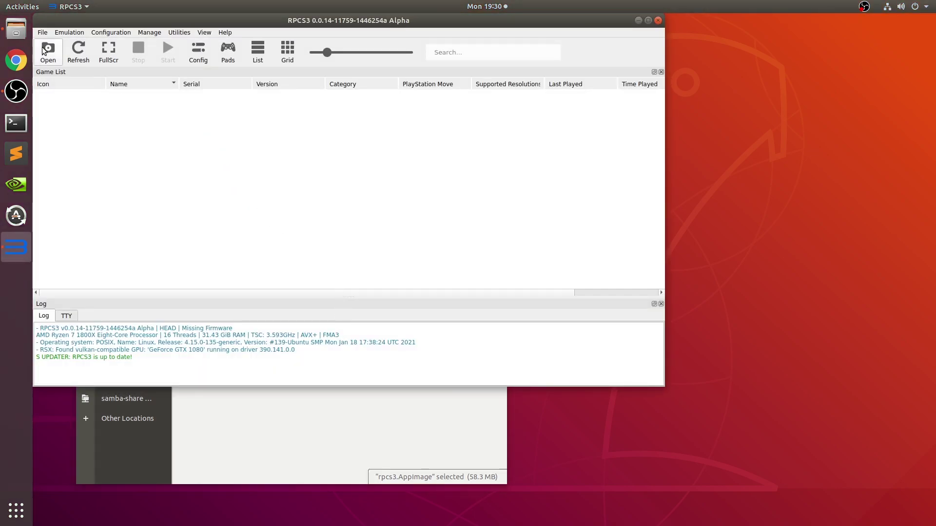
# Install firmware 4.87 from Downloads/PS3UPDAT.PUP via File > Install Firmware
pyautogui.click(43, 32)
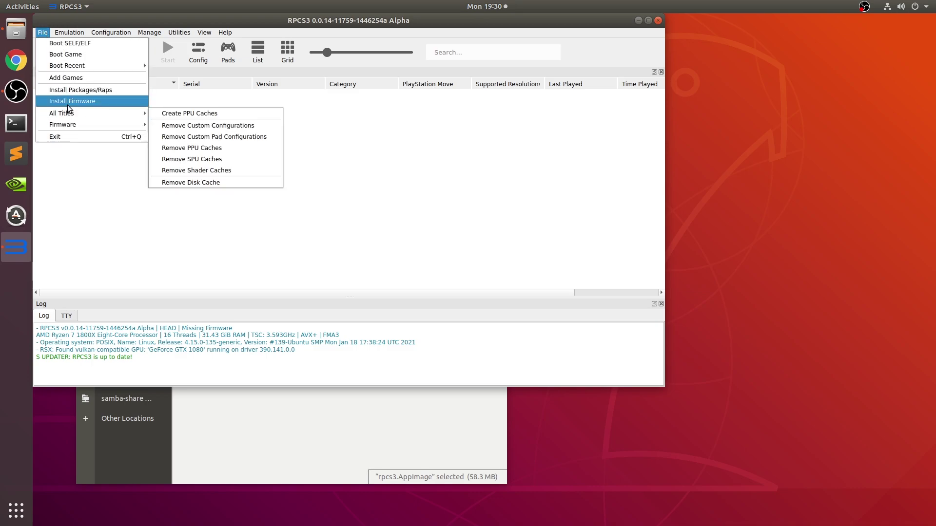
pyautogui.click(71, 101)
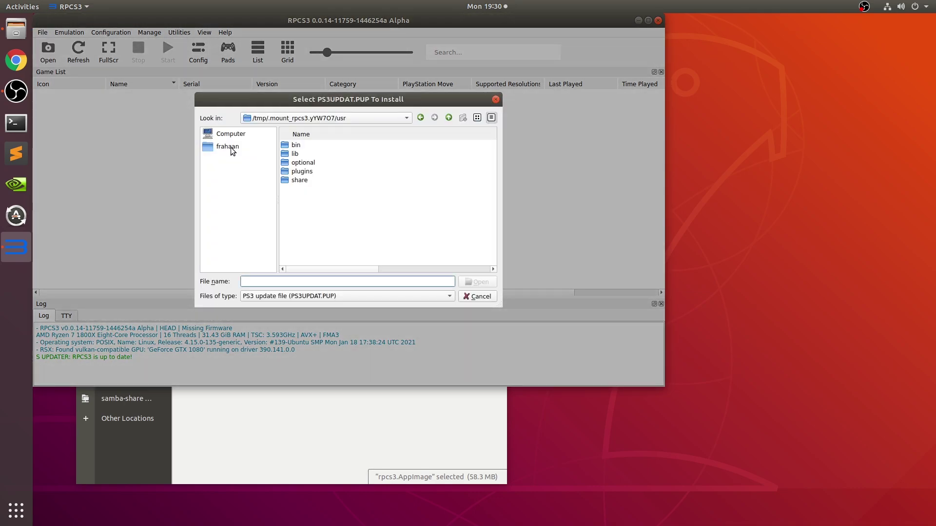
pyautogui.click(232, 149)
pyautogui.doubleClick(299, 170)
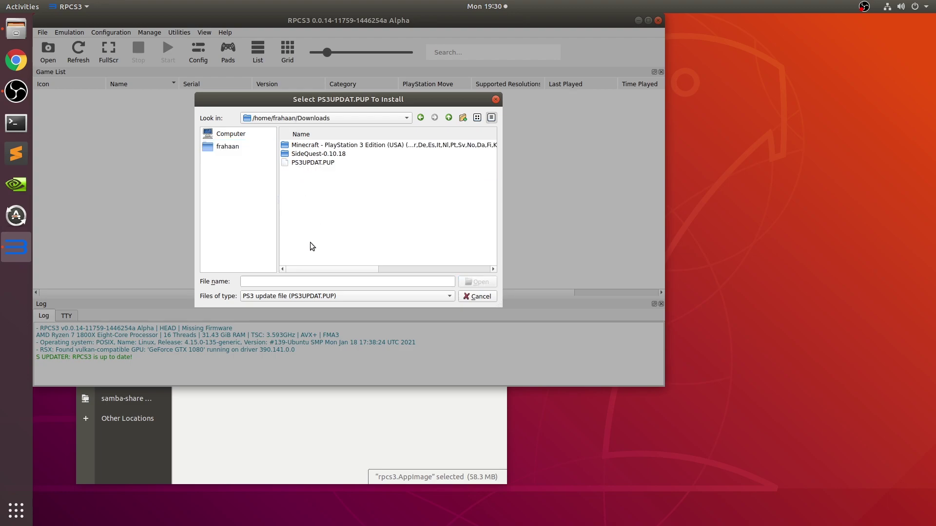
pyautogui.press('End')
pyautogui.press('Return')
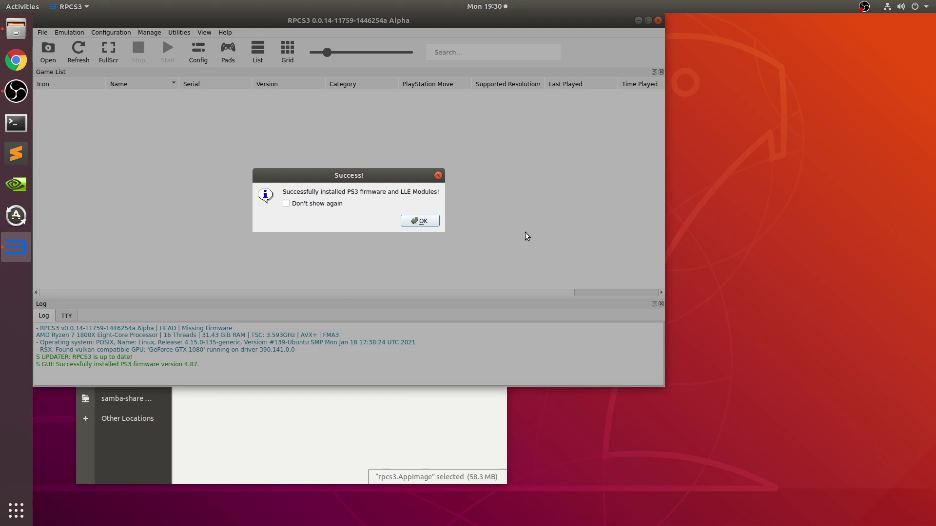
pyautogui.click(413, 222)
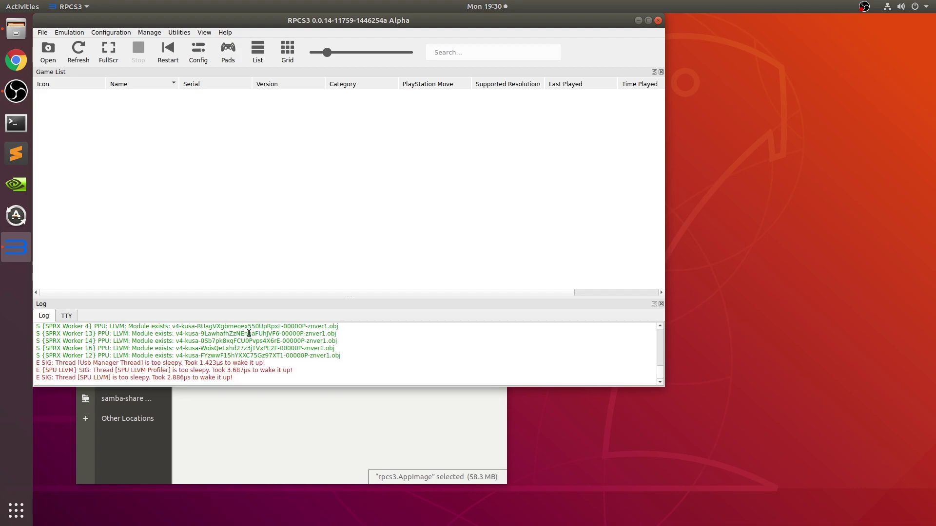
pyautogui.scroll(5, 249, 329)
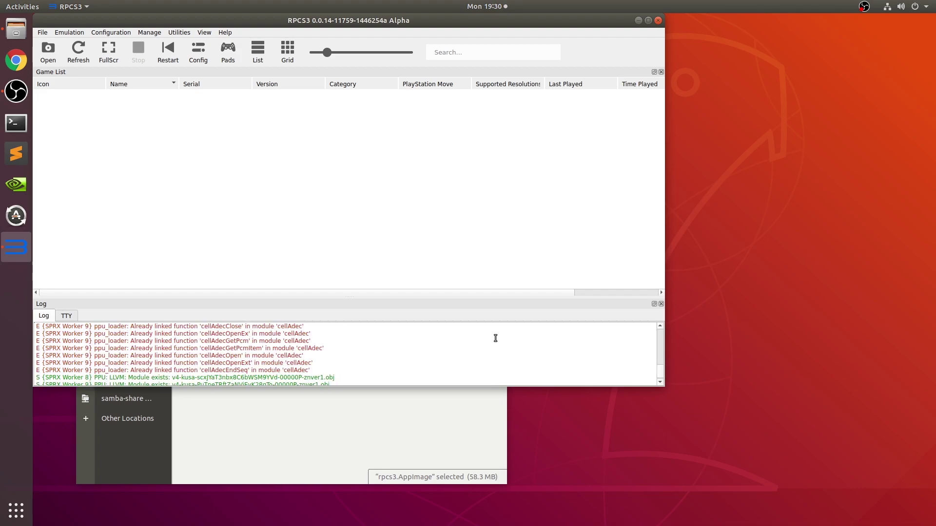
pyautogui.scroll(-5, 495, 338)
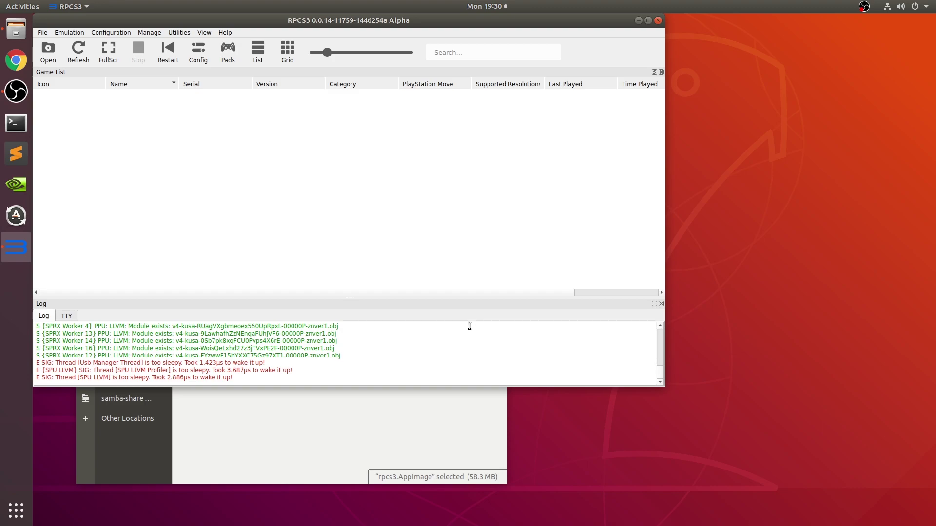
# Open the gamepad settings and check the Player 1 and Player 2 tabs
pyautogui.click(155, 34)
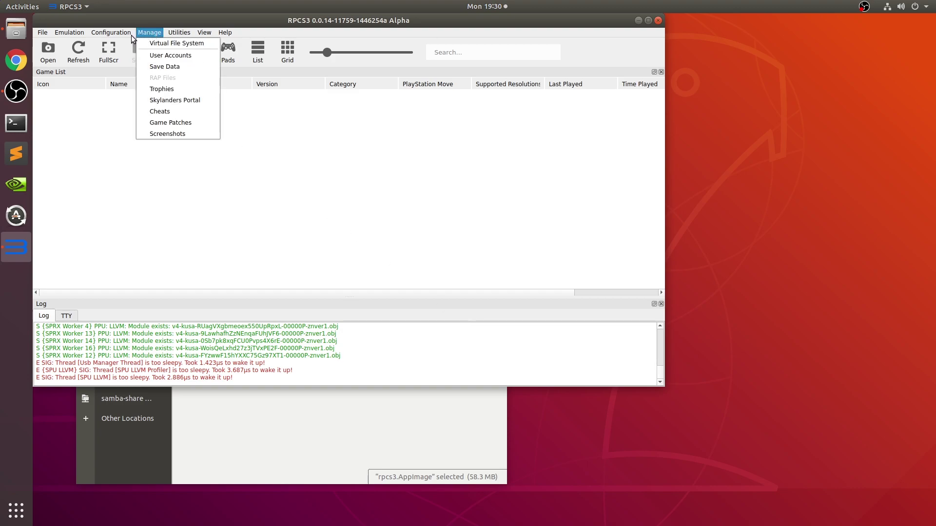
pyautogui.moveTo(127, 38)
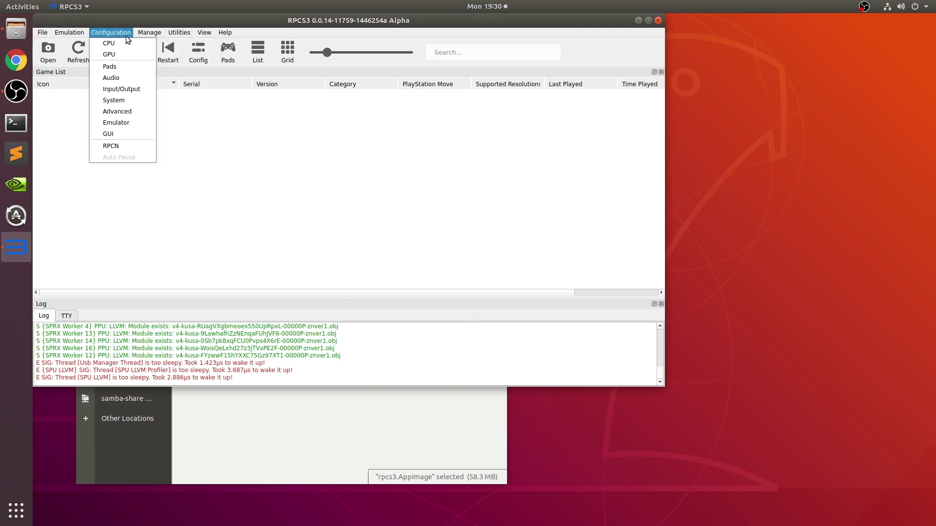
pyautogui.click(125, 67)
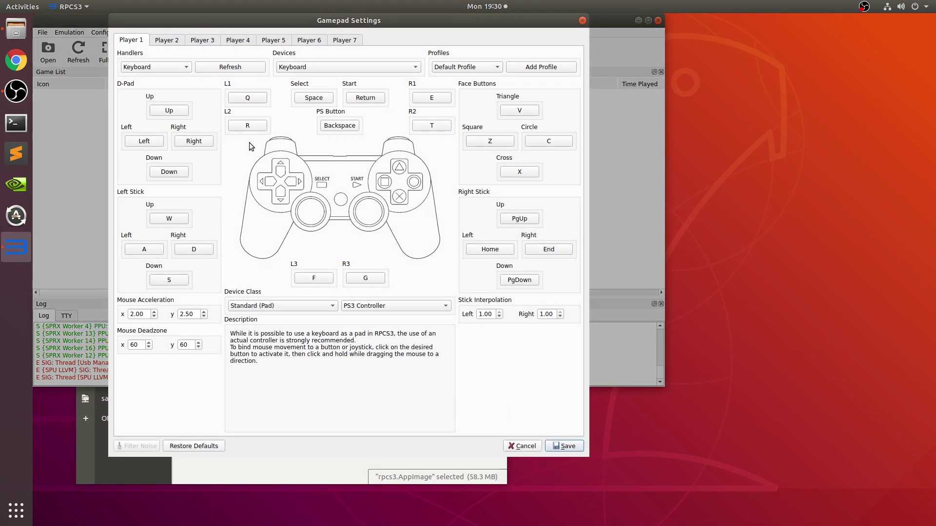
pyautogui.click(161, 40)
pyautogui.click(141, 40)
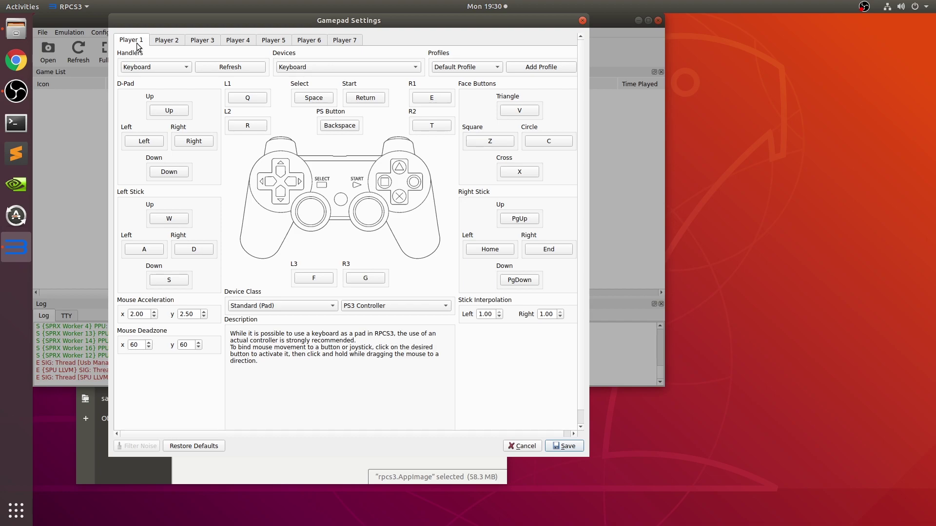
# Try the DualShock 3, DualShock 4 and DualSense handlers, then return to Keyboard
pyautogui.click(142, 67)
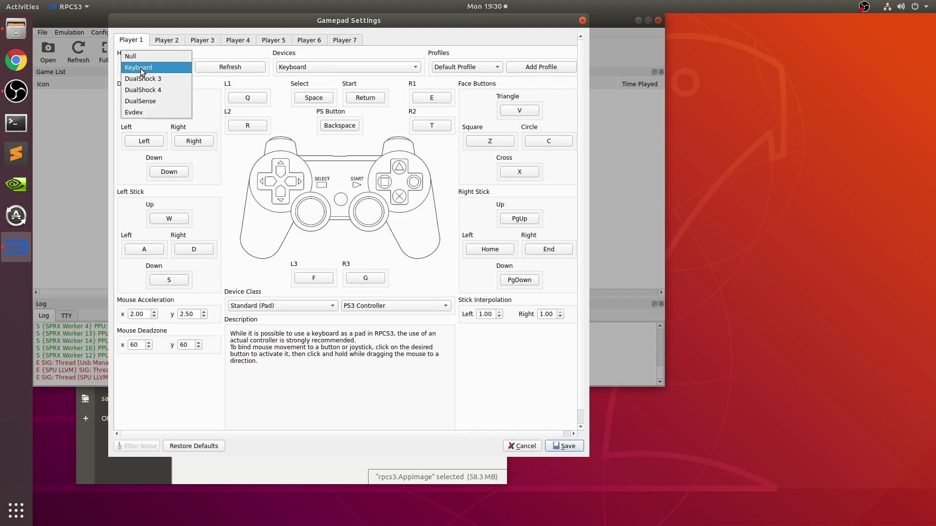
pyautogui.click(142, 84)
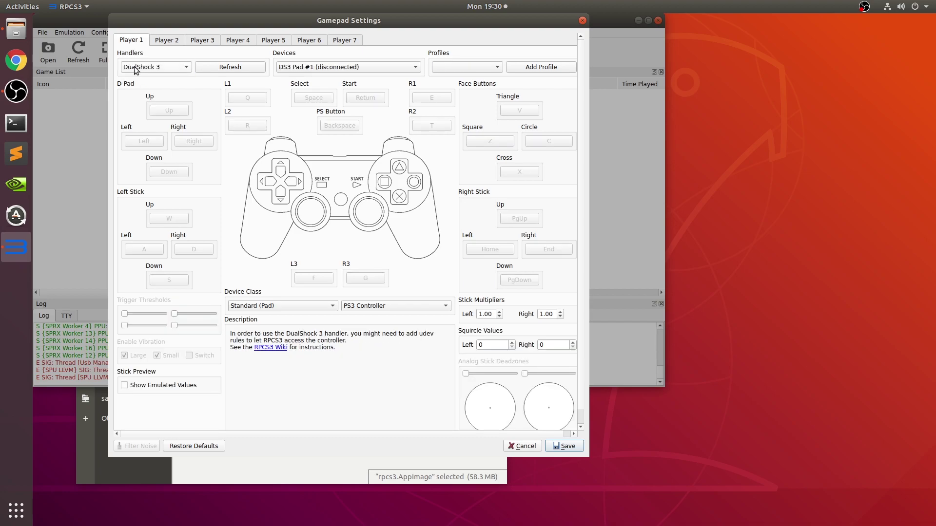
pyautogui.click(134, 71)
pyautogui.click(134, 84)
pyautogui.click(135, 70)
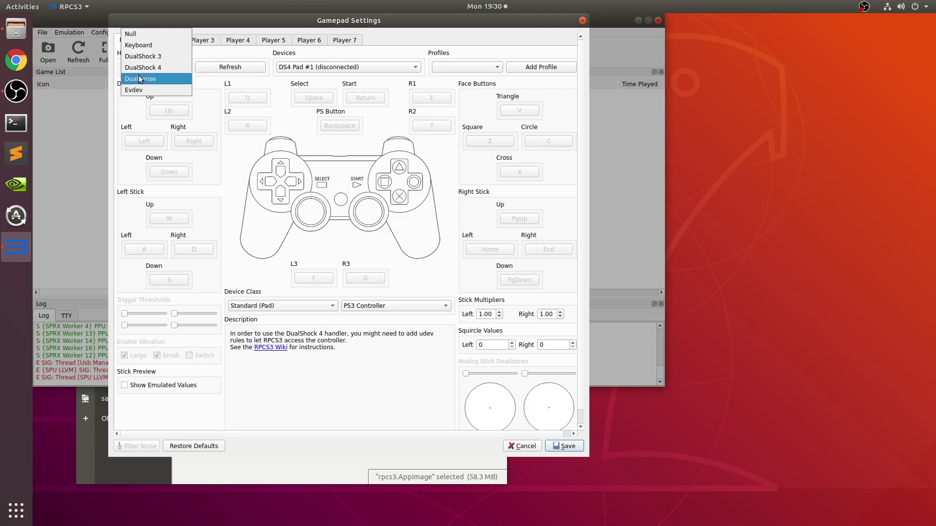
pyautogui.click(139, 79)
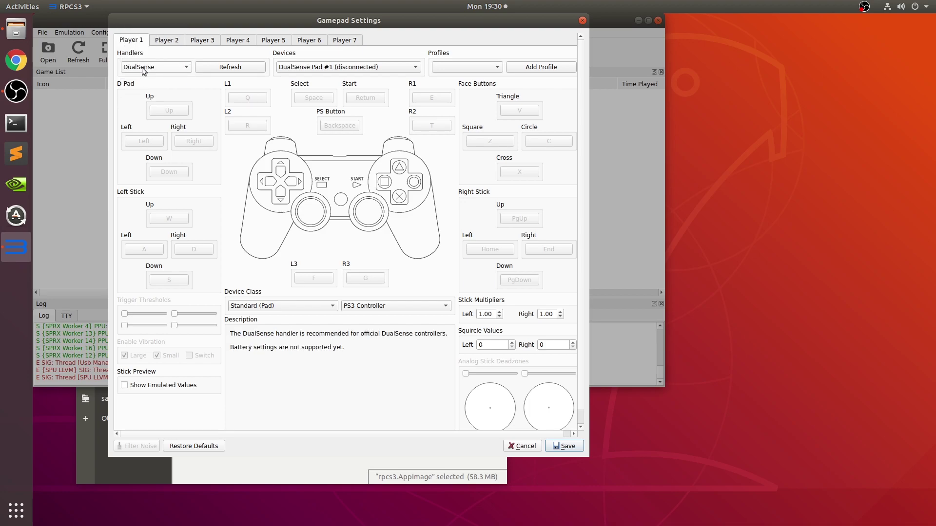
pyautogui.click(142, 68)
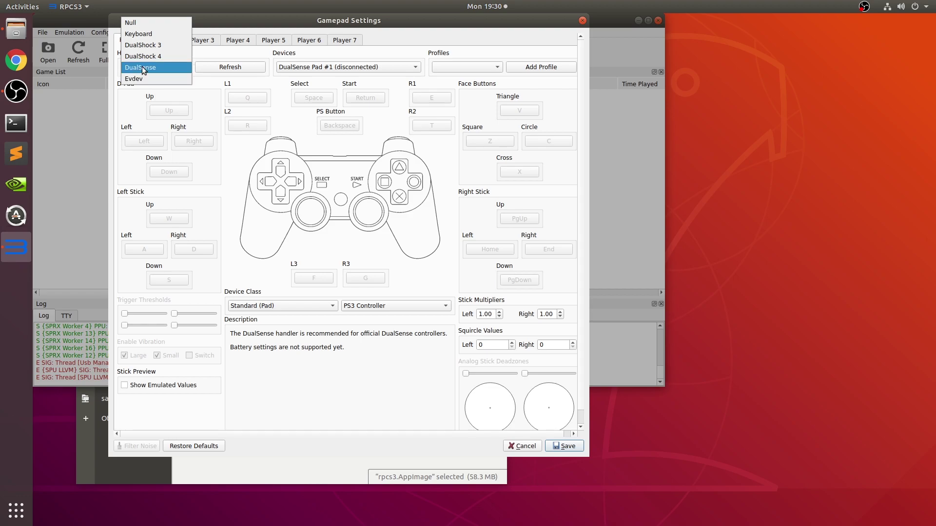
pyautogui.click(141, 34)
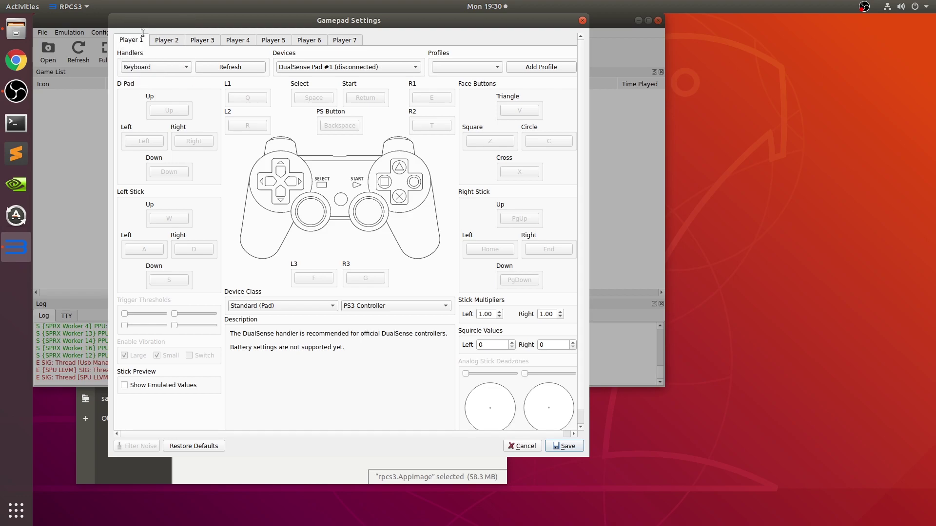
# Test rebinding D-Pad Up and Cross to O, then restore defaults and save
pyautogui.click(162, 112)
pyautogui.press('Delete')
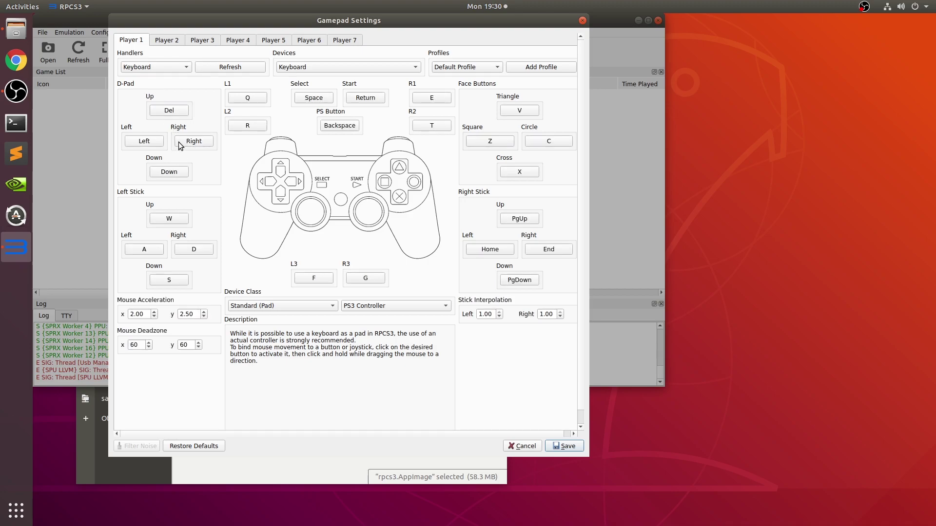
pyautogui.click(177, 110)
pyautogui.press('Up')
pyautogui.click(519, 173)
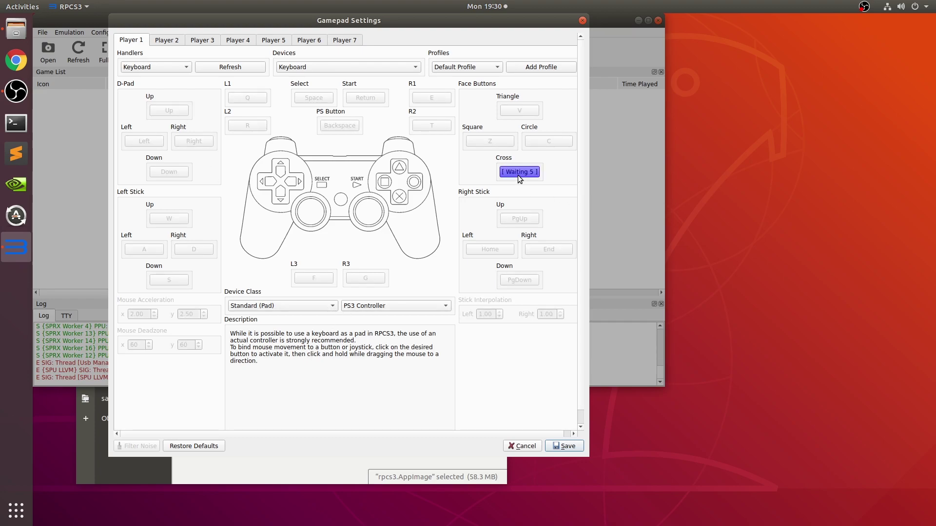
pyautogui.press('o')
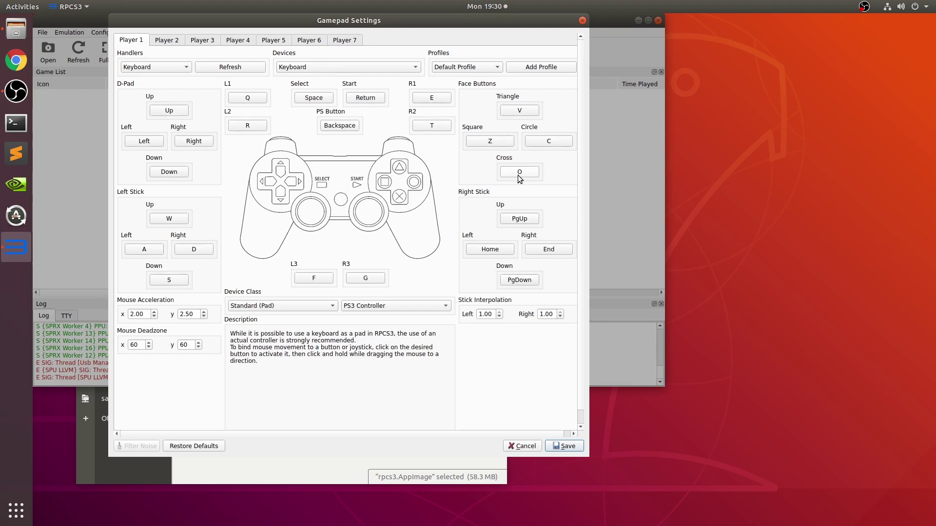
pyautogui.click(193, 446)
pyautogui.click(560, 446)
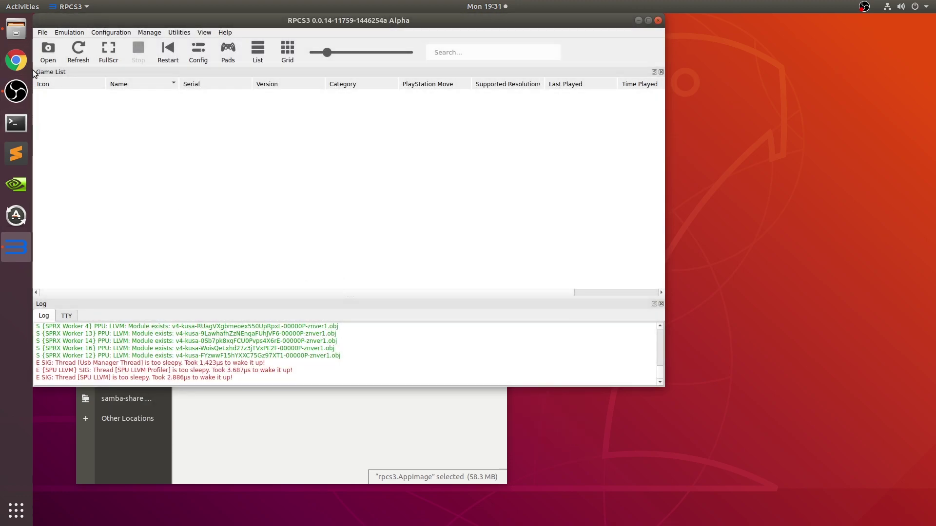
# Try booting the Downloads/Minecraft folder directly and dismiss the Boot Failed error
pyautogui.moveTo(57, 26); pyautogui.dragTo(191, 84)
pyautogui.click(182, 110)
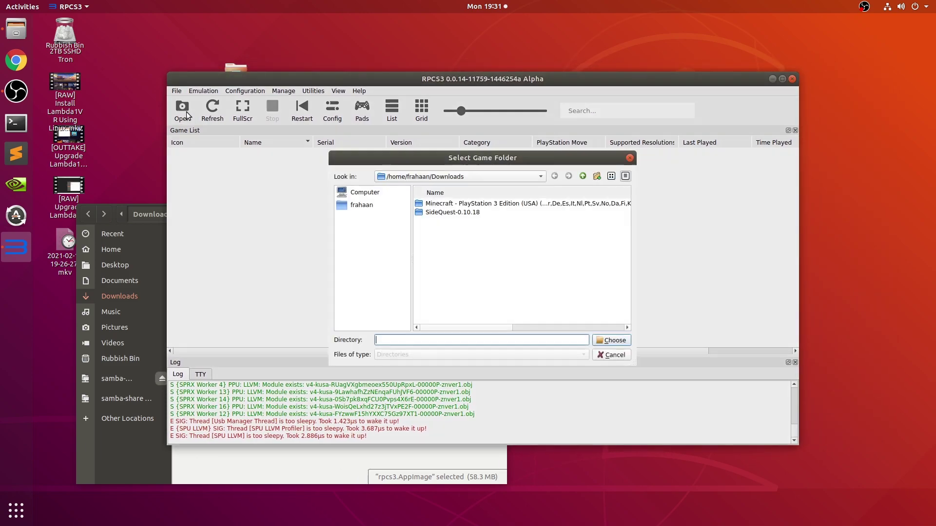
pyautogui.click(394, 201)
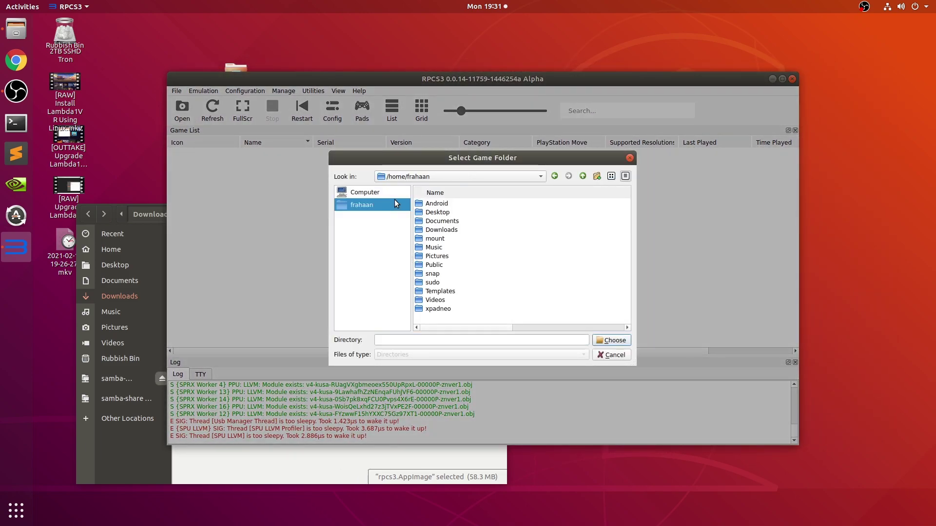
pyautogui.doubleClick(431, 227)
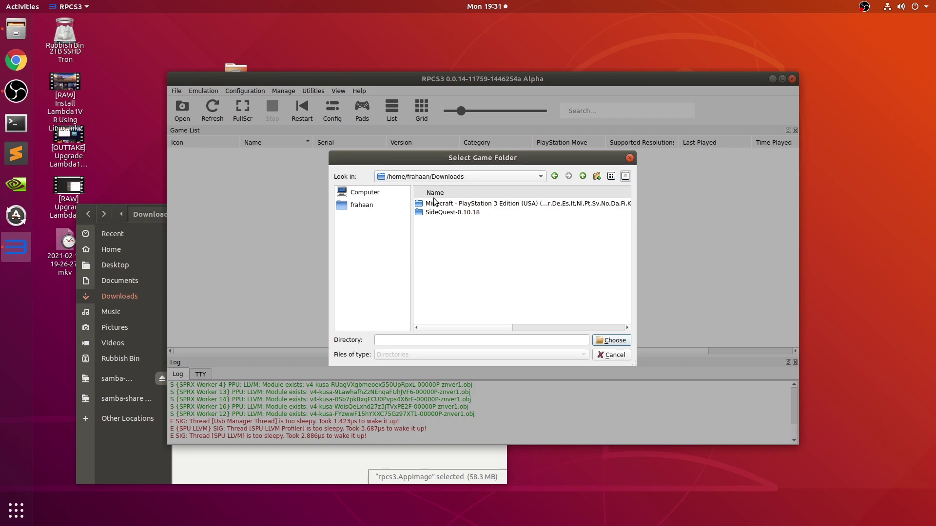
pyautogui.doubleClick(435, 205)
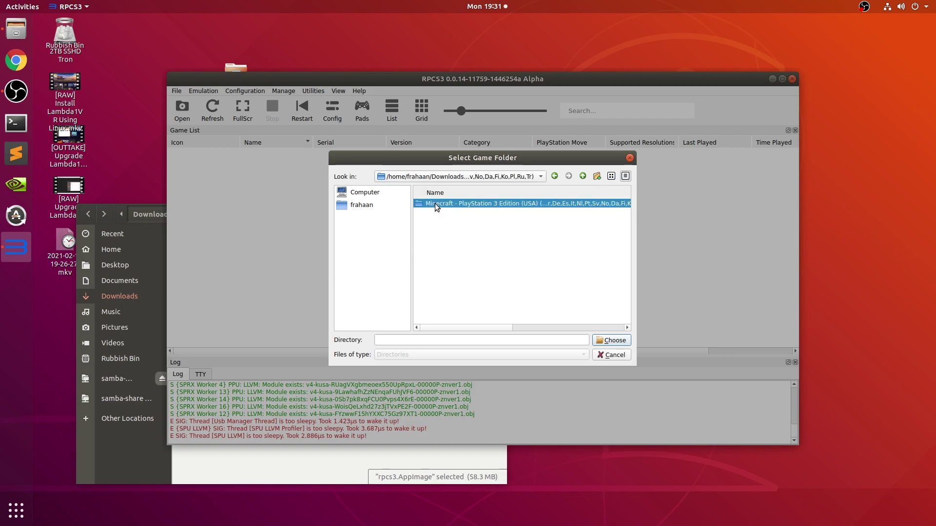
pyautogui.click(618, 341)
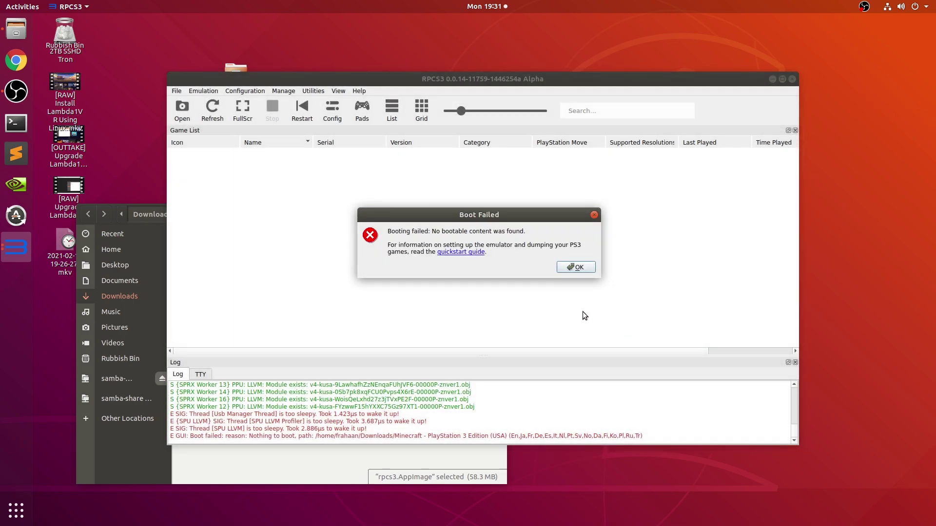
pyautogui.click(580, 269)
# Add the Downloads/Minecraft folder through File > Add Games
pyautogui.click(176, 91)
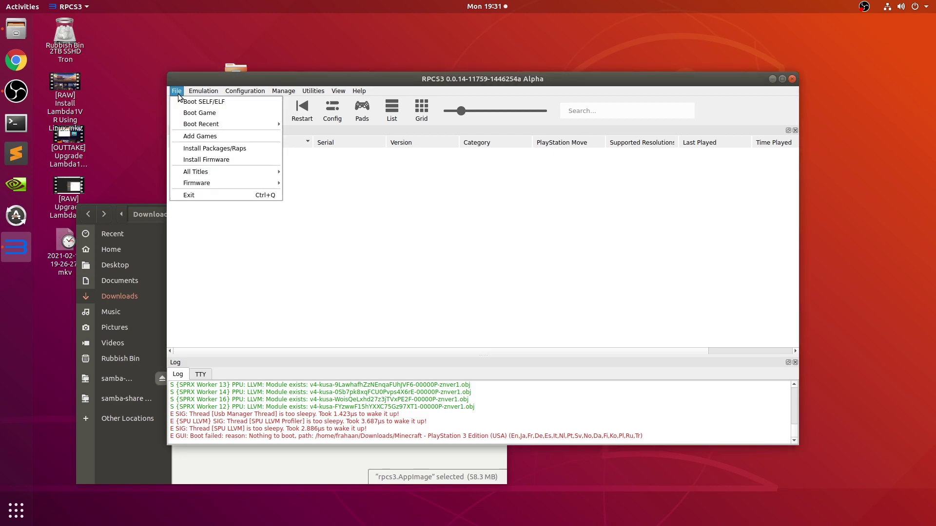
pyautogui.click(194, 137)
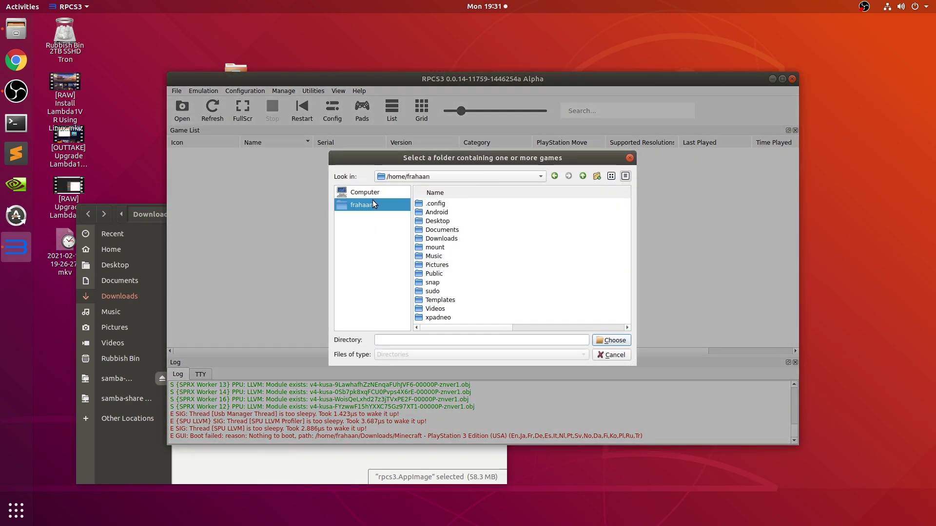
pyautogui.doubleClick(441, 238)
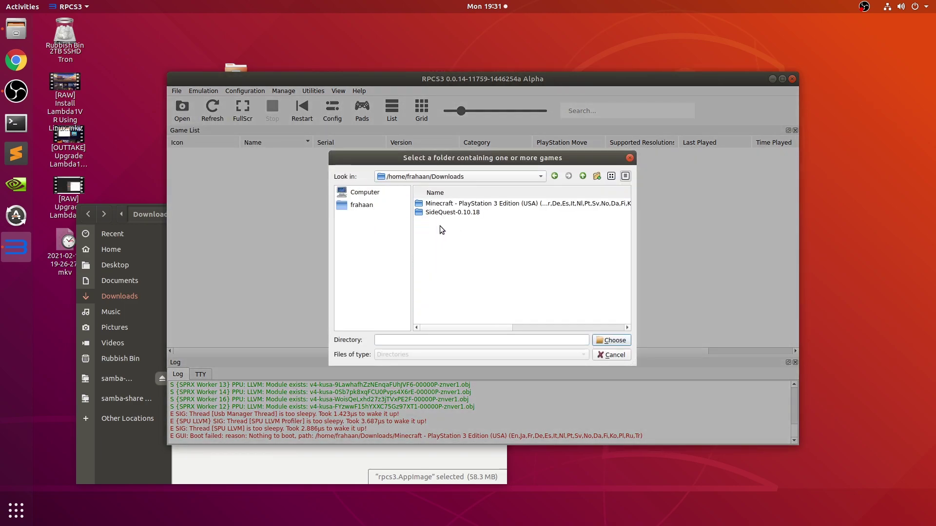
pyautogui.click(439, 204)
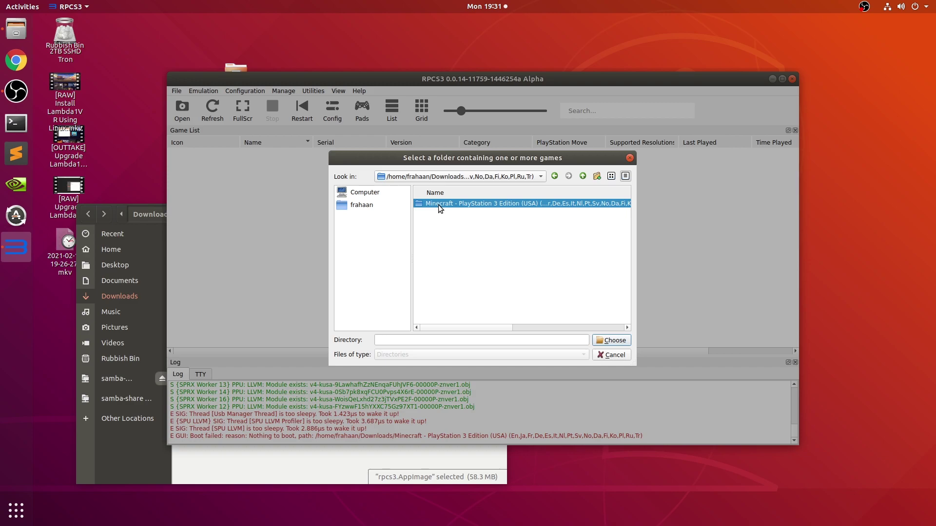
pyautogui.click(598, 341)
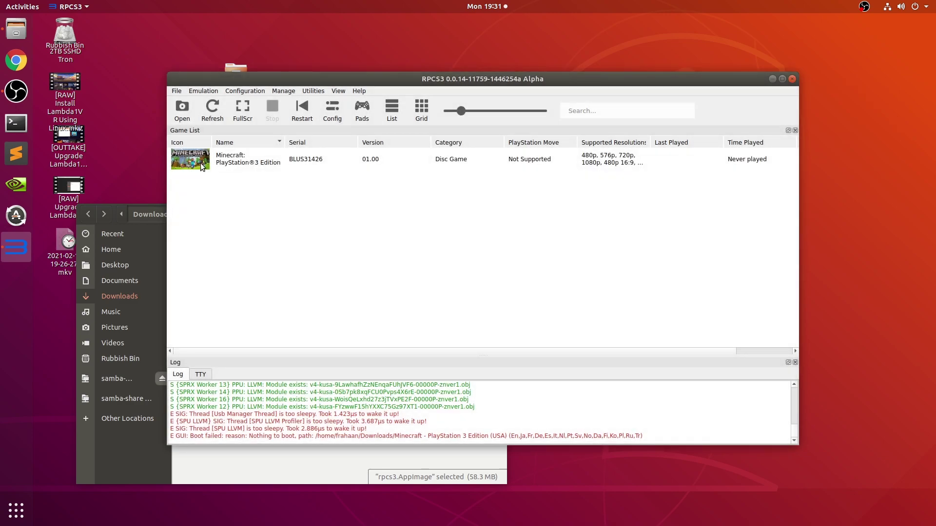
# Boot Minecraft, accept the terms, skip the autosave notice, play offline and create a new world
pyautogui.click(216, 163)
pyautogui.doubleClick(217, 163)
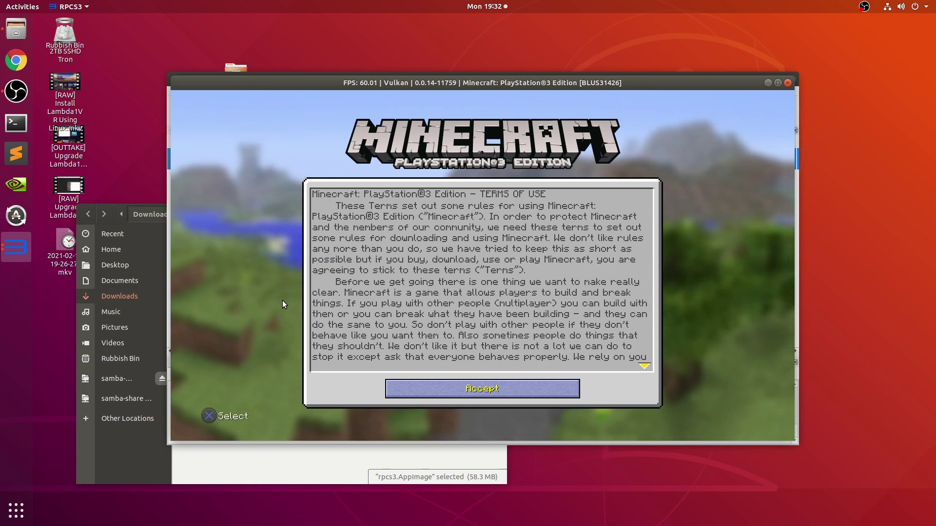
pyautogui.press('x')
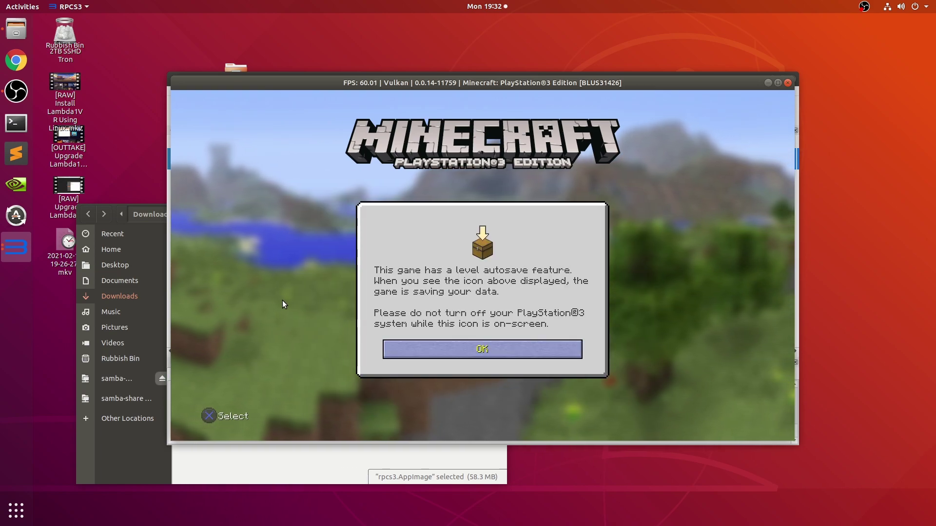
pyautogui.press('x')
pyautogui.press('x')
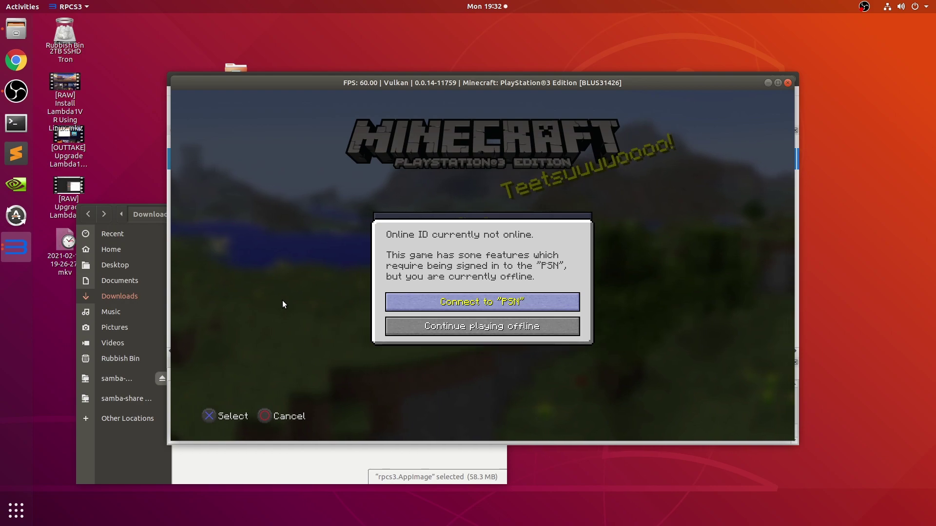
pyautogui.press('Down')
pyautogui.press('x')
pyautogui.press('x')
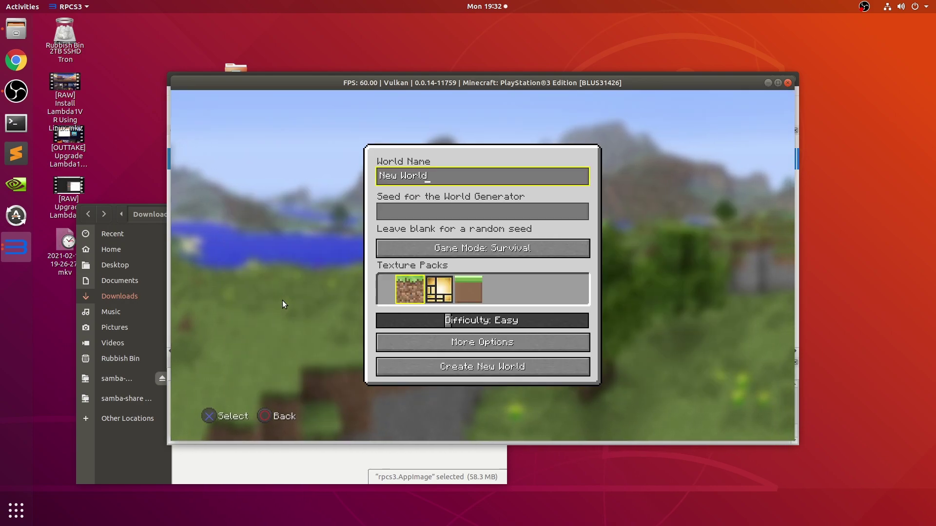
pyautogui.press('Down')
pyautogui.press('Down')
pyautogui.press('Down')
pyautogui.press('Down')
pyautogui.press('Down')
pyautogui.press('Down')
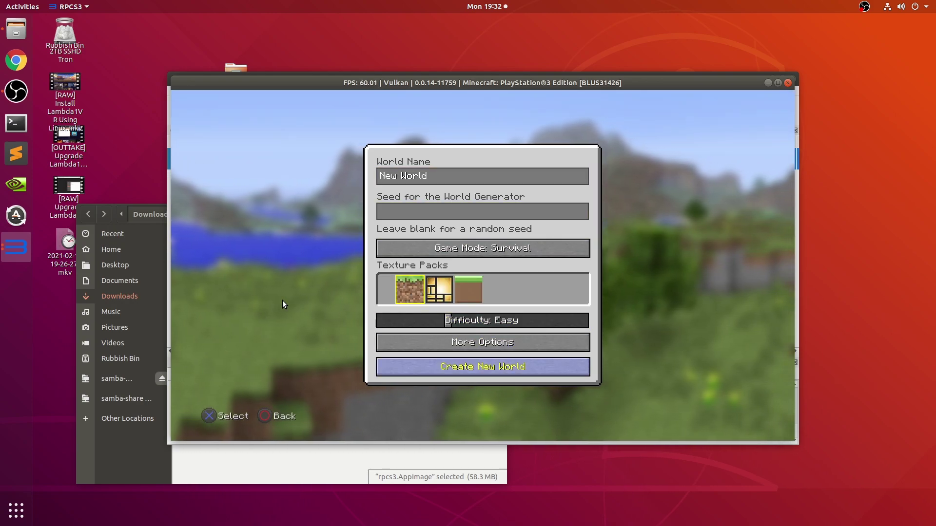
pyautogui.press('x')
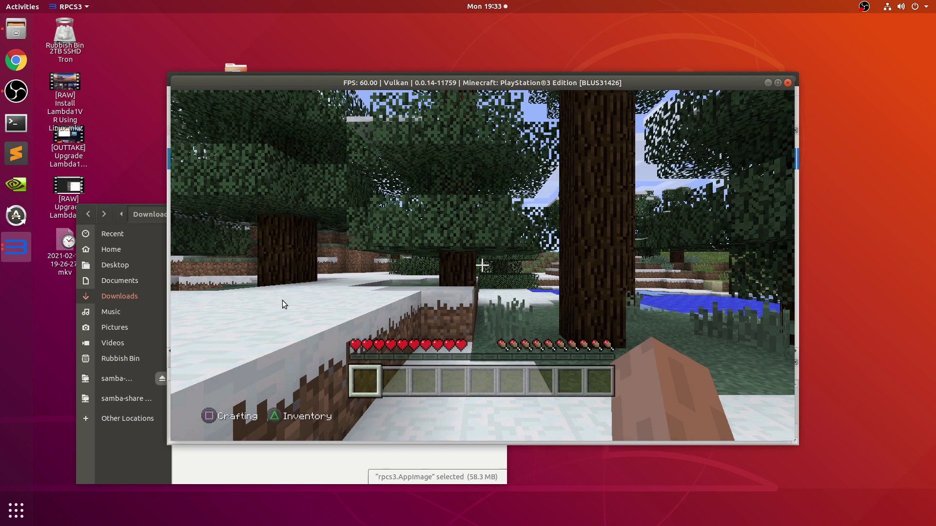
# Close the running Minecraft game window and confirm Yes to exit back to the game list
pyautogui.click(788, 82)
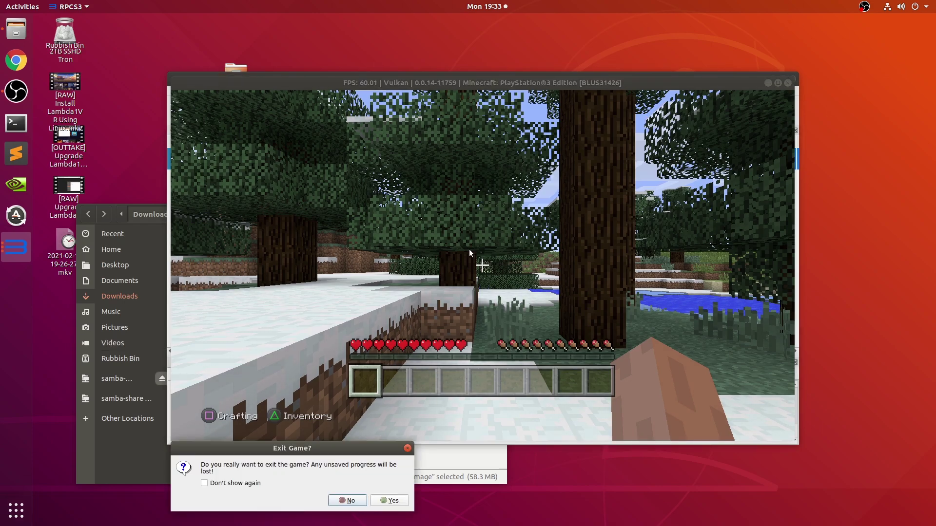
pyautogui.click(383, 500)
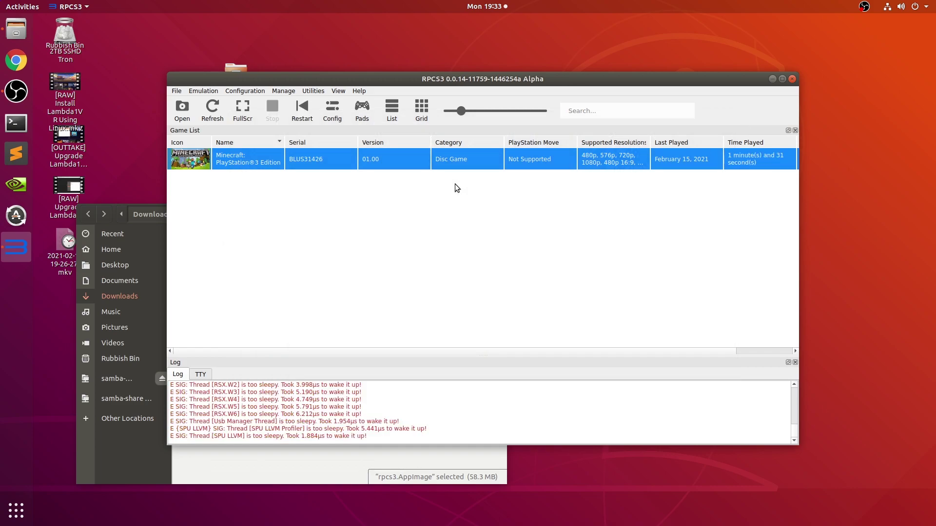